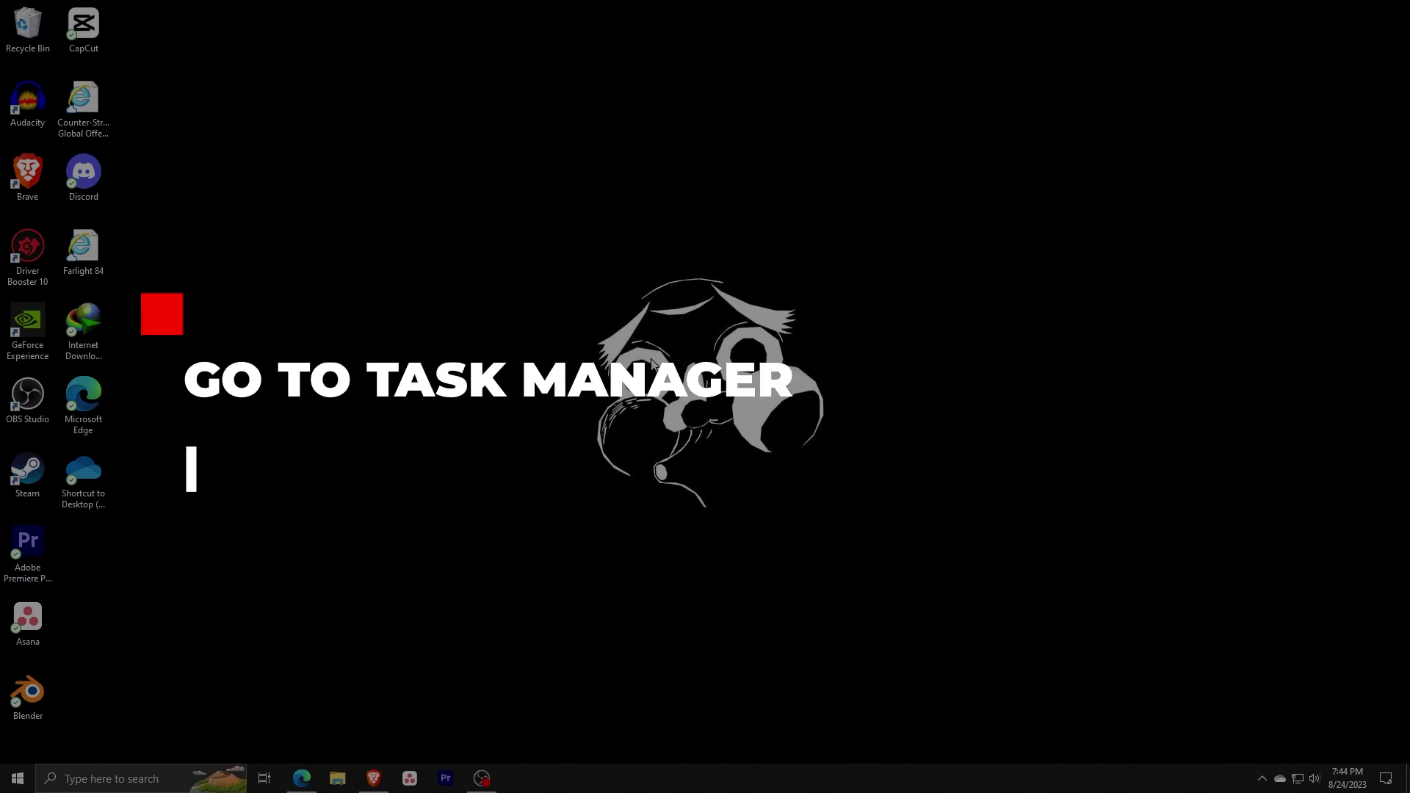
- Open Task Manager and scroll the background processes looking for Roblox
{"action": "key", "text": "ctrl+shift+Escape"}
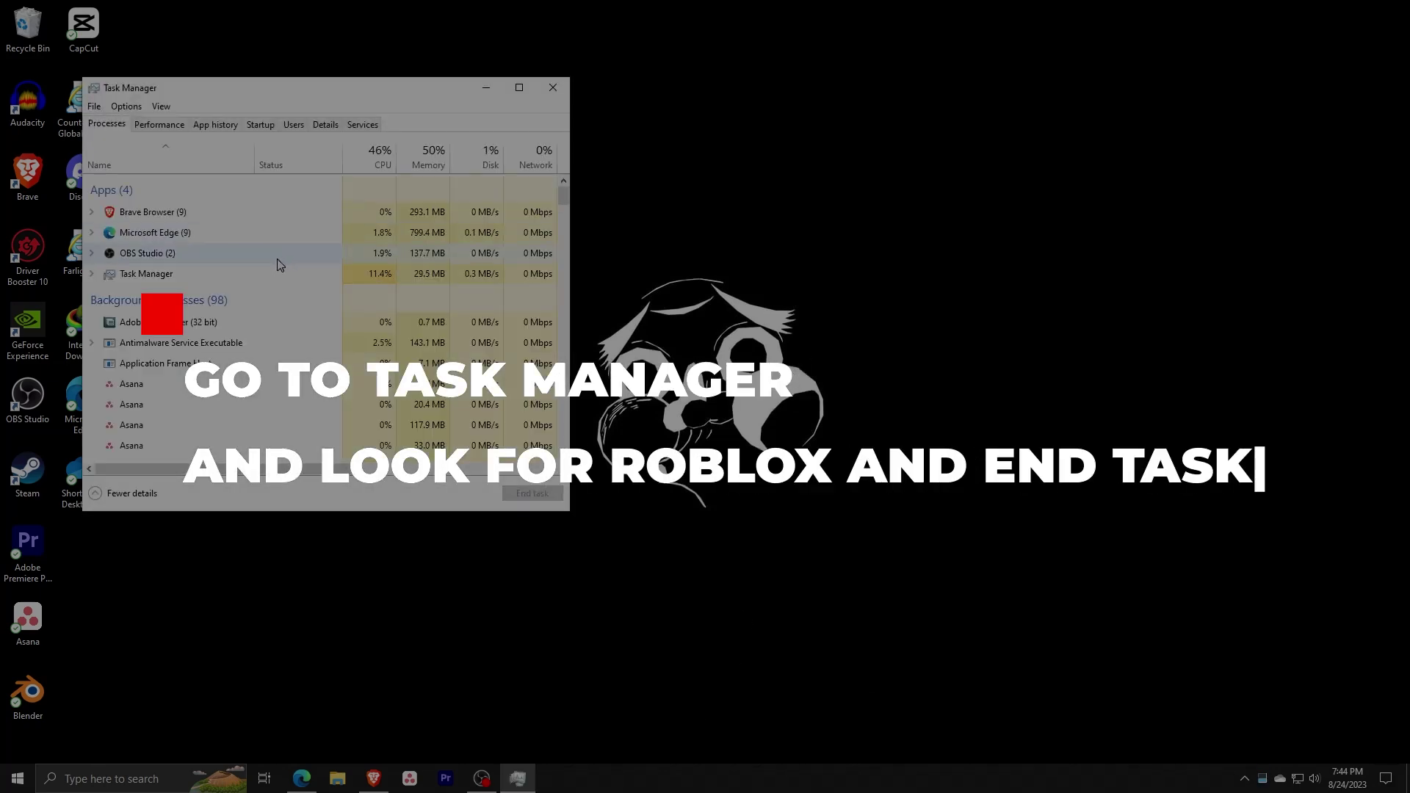
{"action": "scroll", "coordinate": [278, 264], "scroll_direction": "down", "scroll_amount": 7}
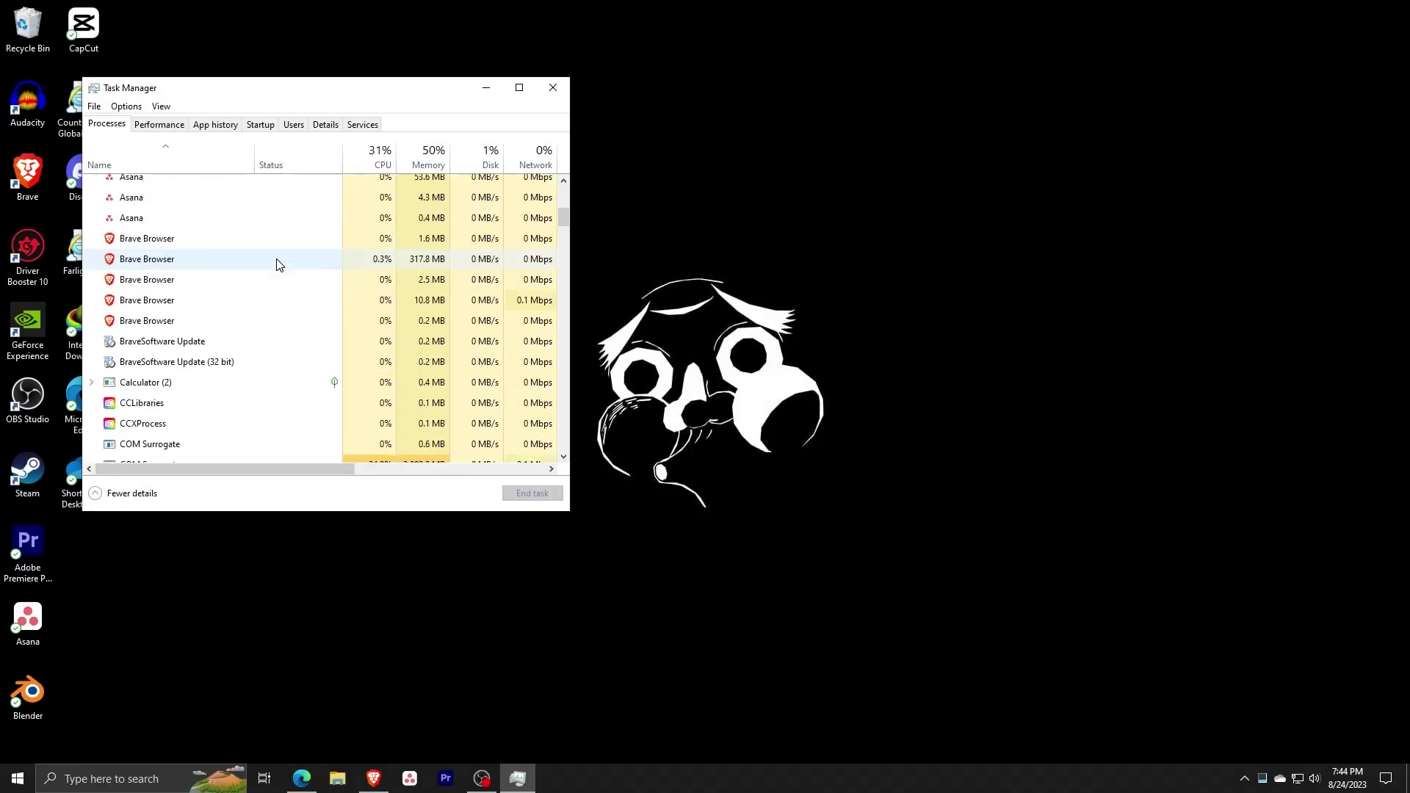
{"action": "scroll", "coordinate": [279, 265], "scroll_direction": "down", "scroll_amount": 10}
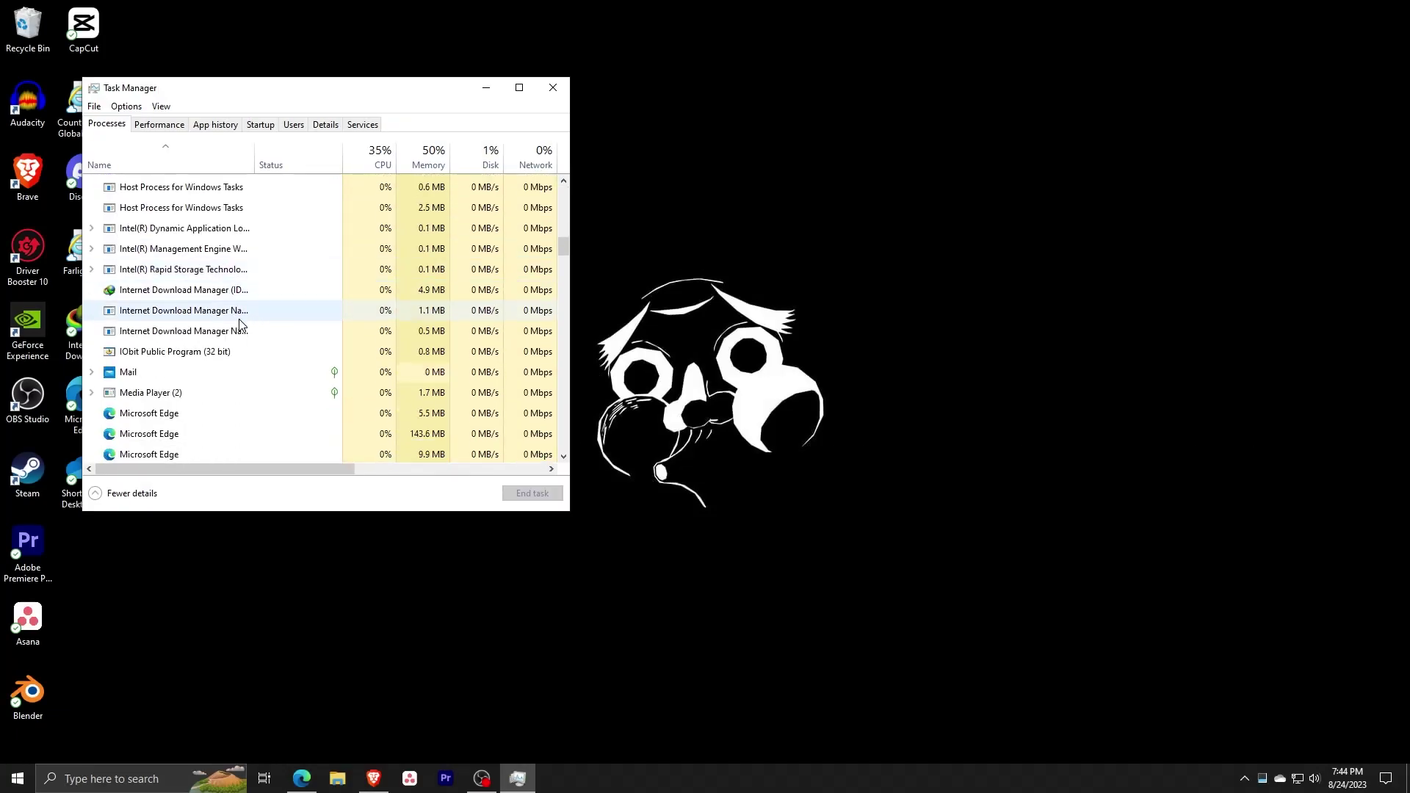
{"action": "scroll", "coordinate": [233, 342], "scroll_direction": "down", "scroll_amount": 12}
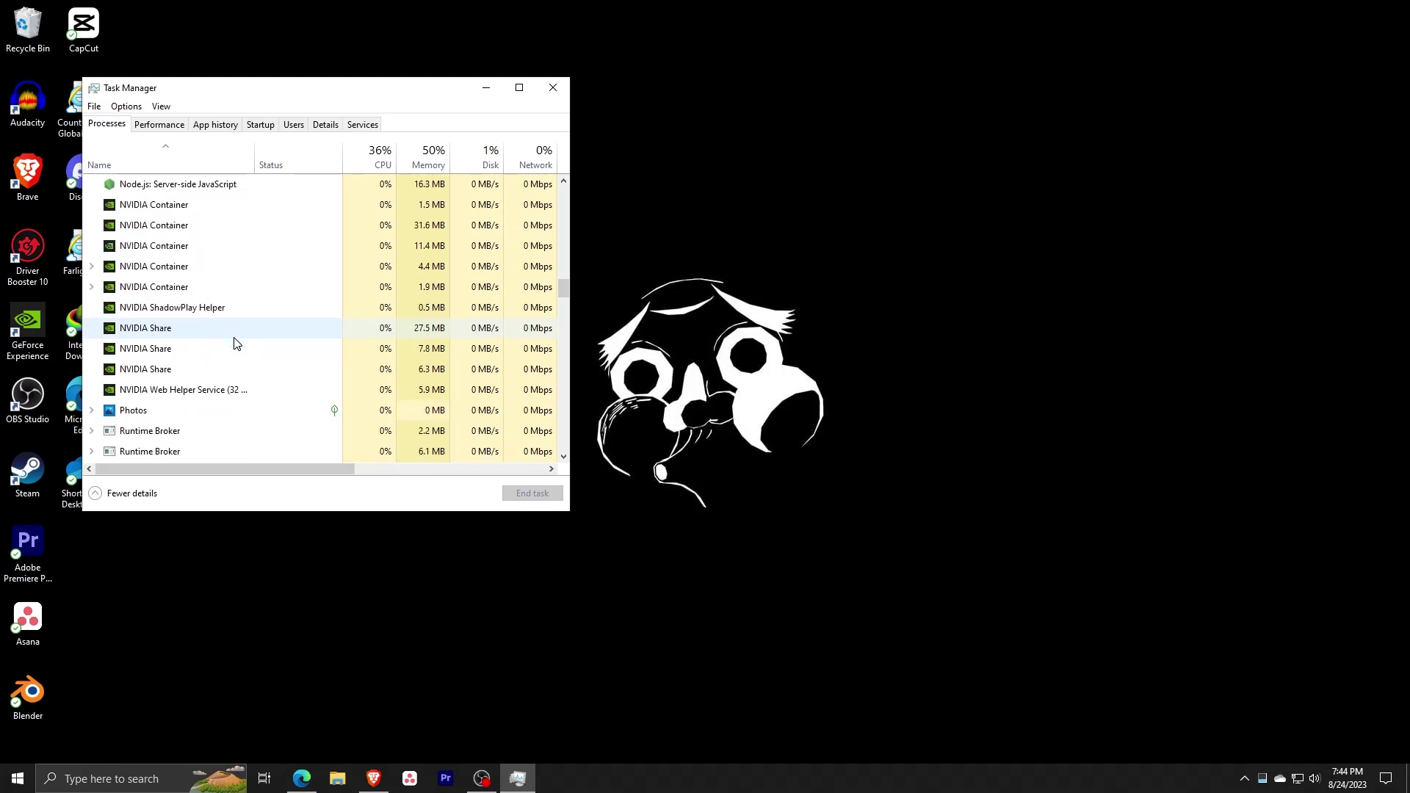
{"action": "scroll", "coordinate": [233, 342], "scroll_direction": "down", "scroll_amount": 3}
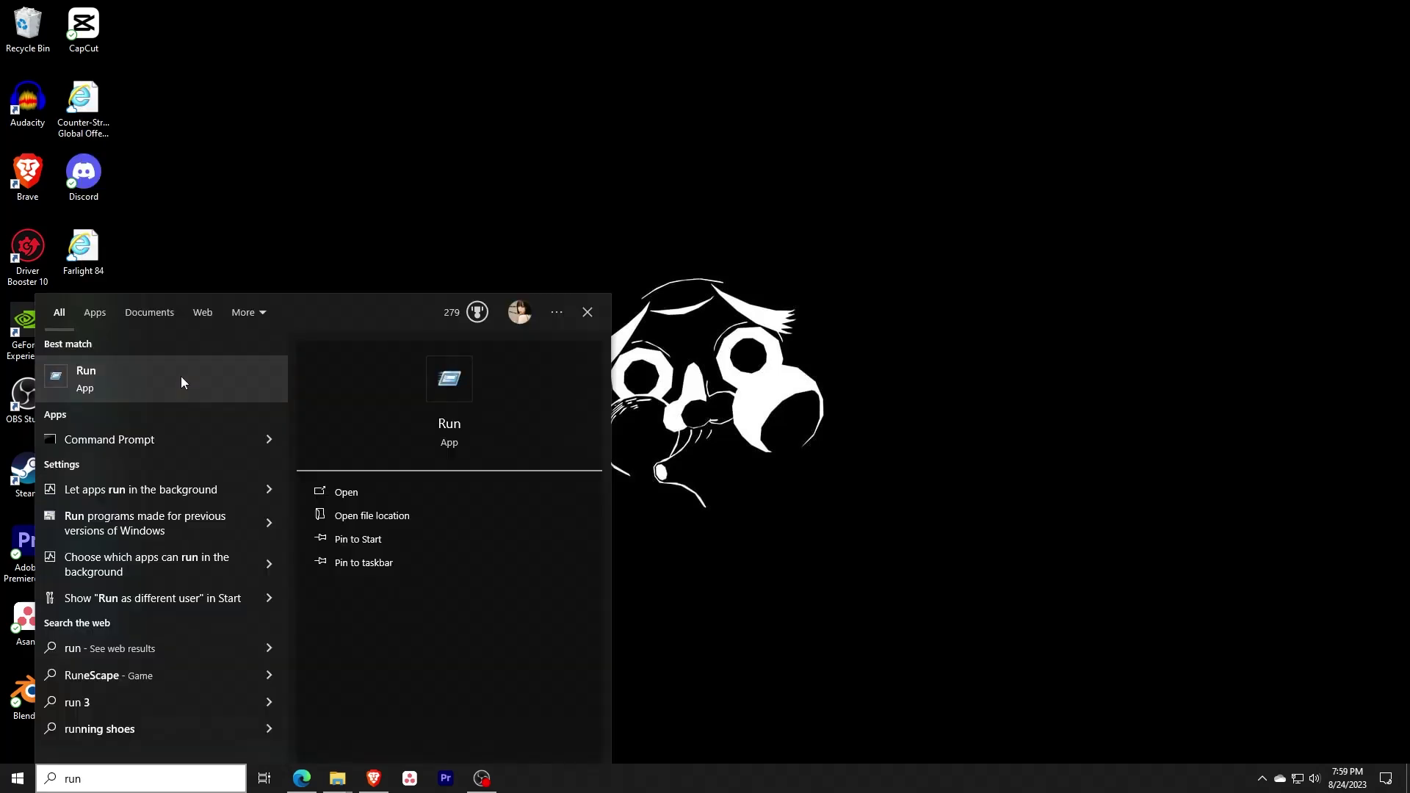
- Open the Run dialog from the search result, centre it, and enter %appdata% in the Open field
{"action": "right_click", "coordinate": [183, 376]}
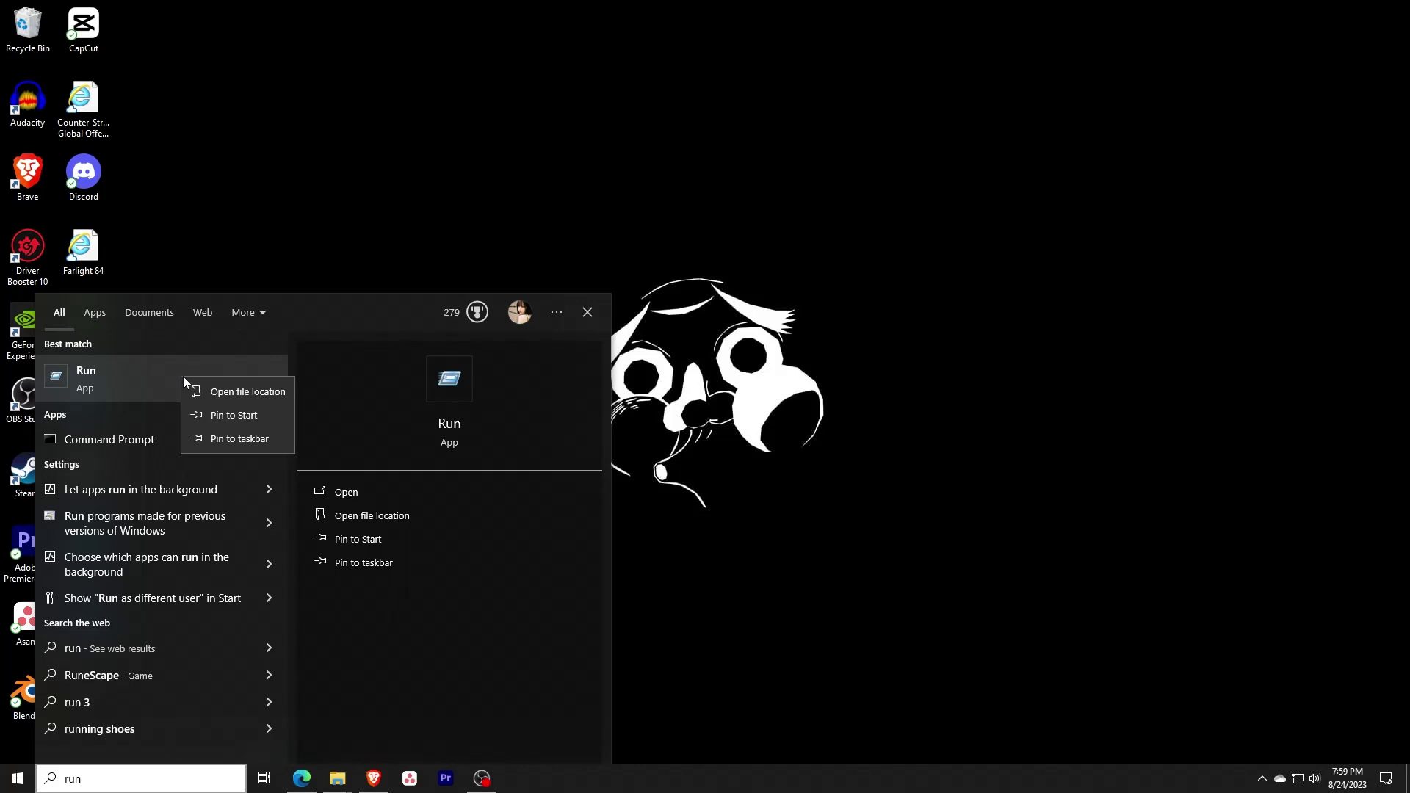
{"action": "left_click", "coordinate": [135, 381]}
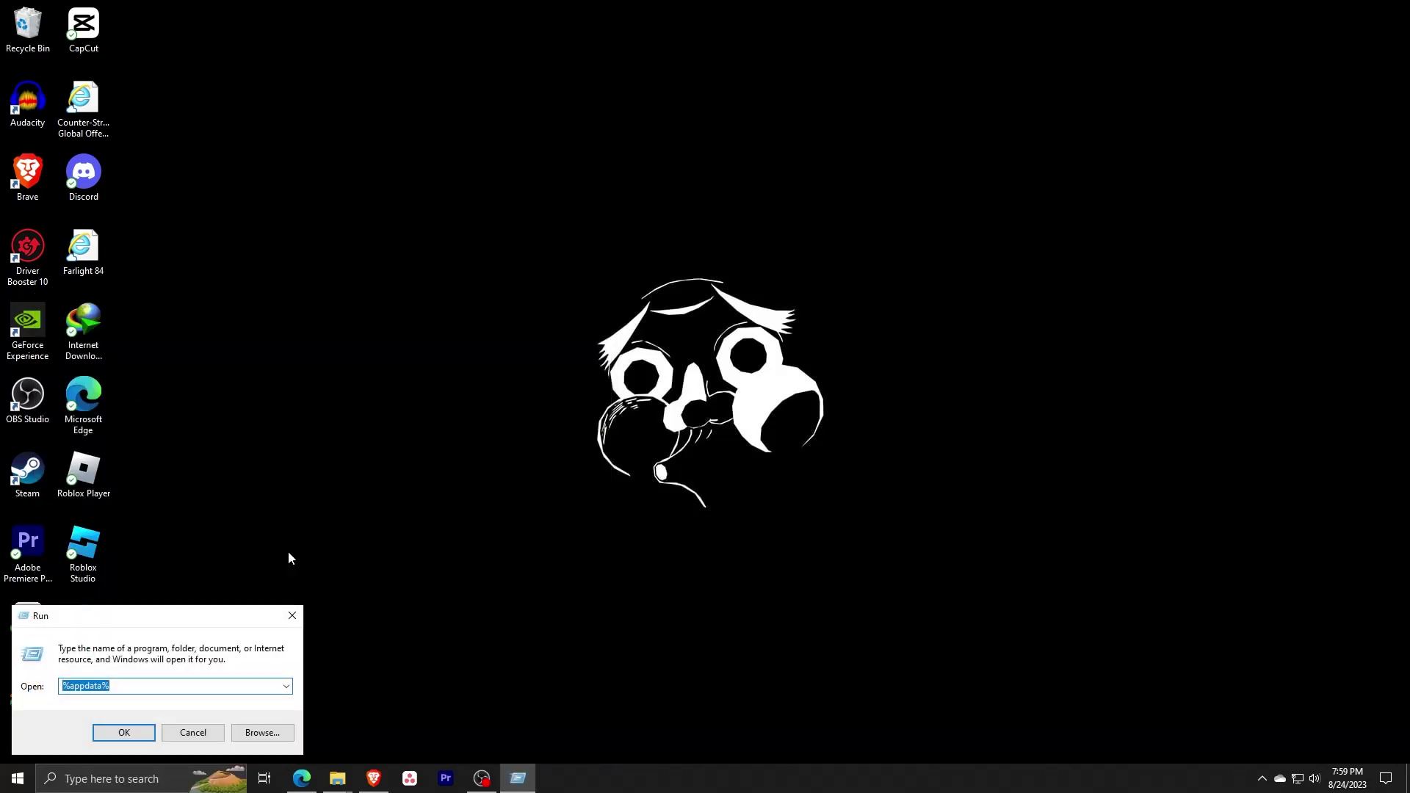
{"action": "left_click_drag", "start_coordinate": [180, 620], "coordinate": [433, 513]}
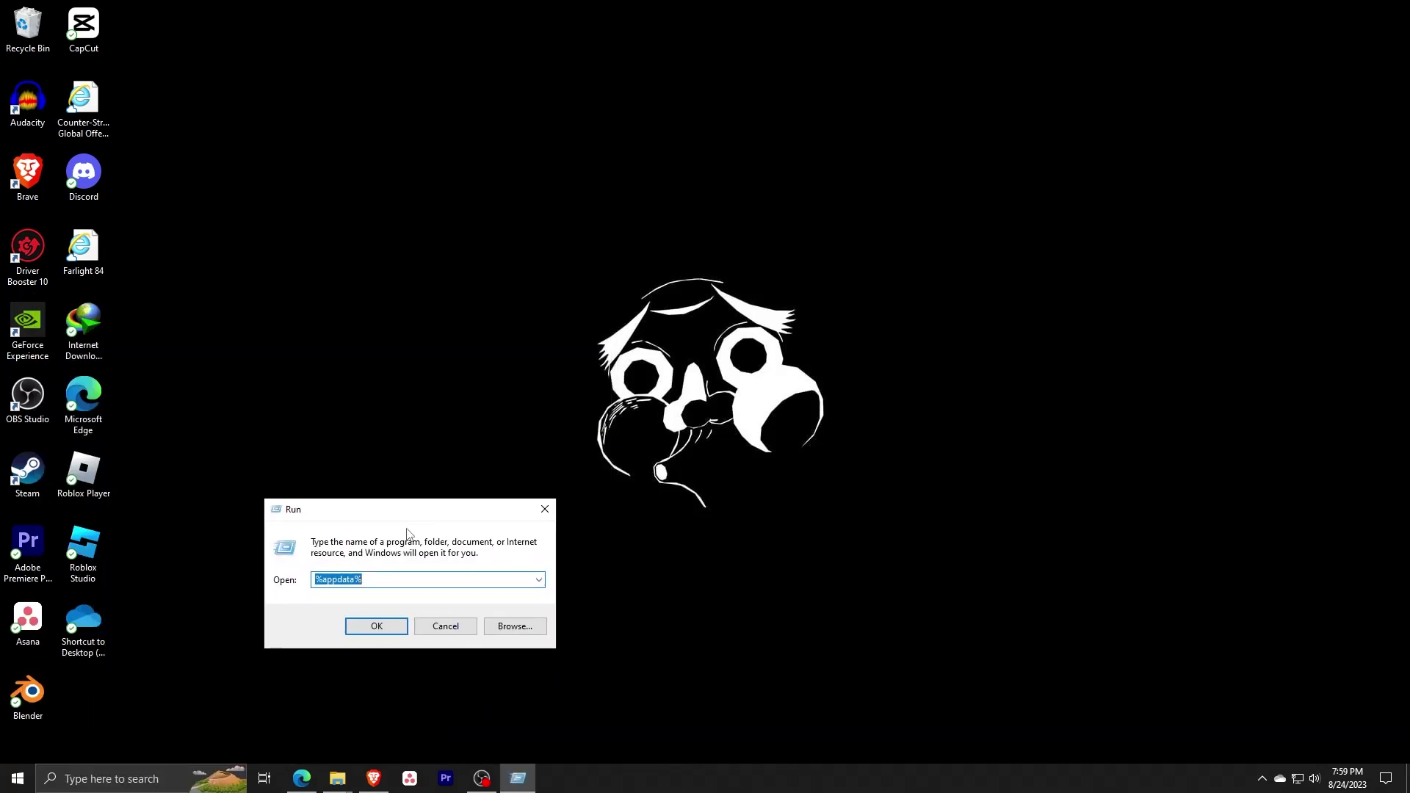
{"action": "key", "text": "End"}
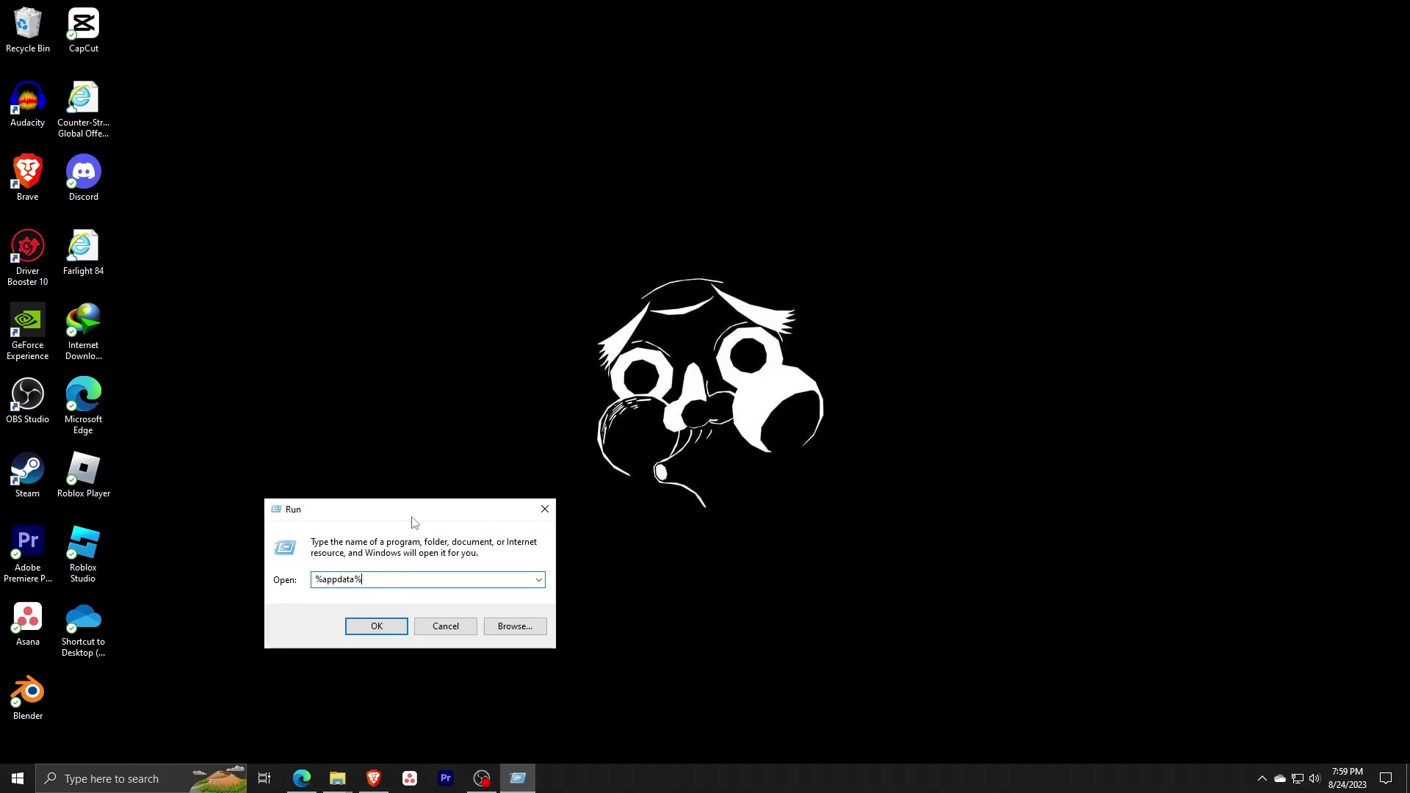
{"action": "left_click_drag", "start_coordinate": [415, 522], "coordinate": [732, 308]}
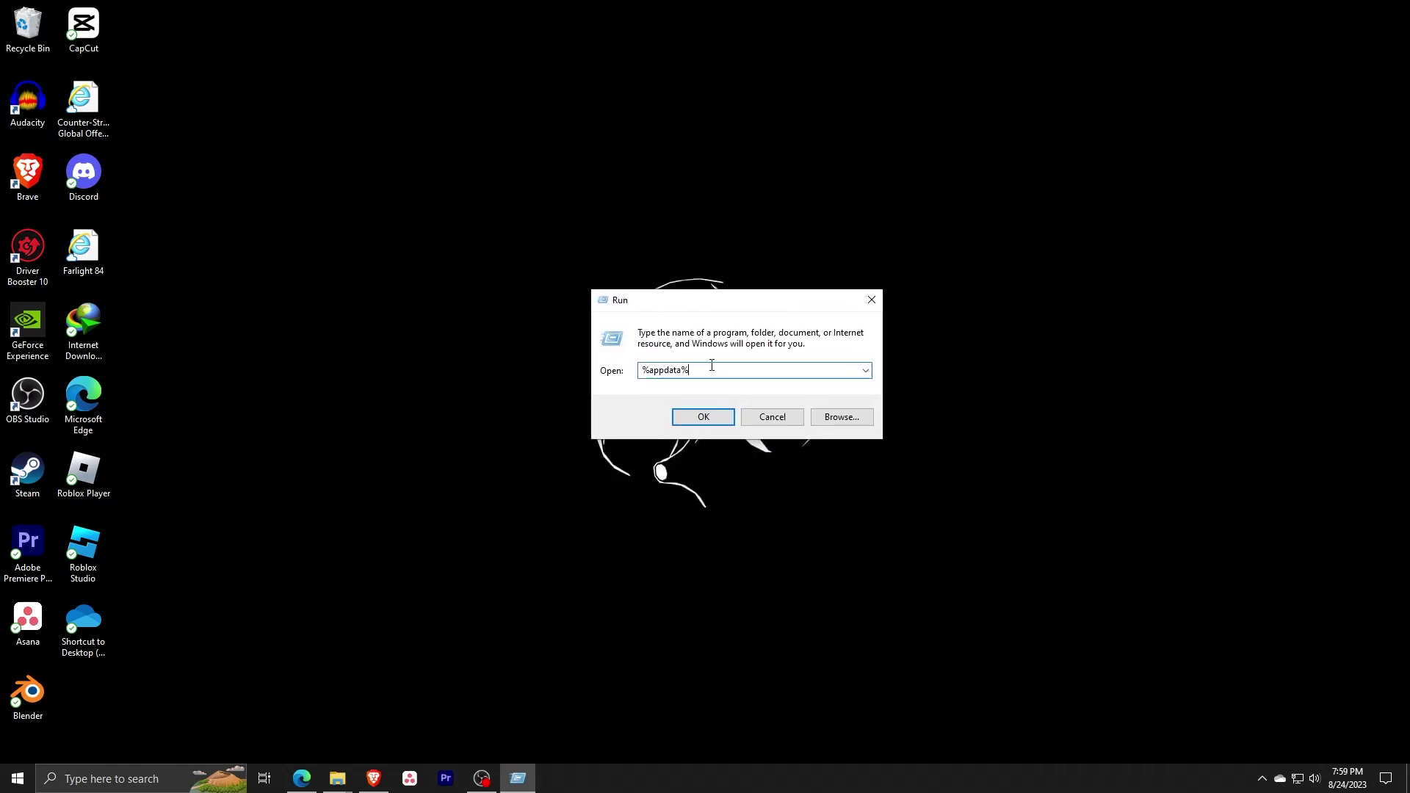
{"action": "key", "text": "BackSpace"}
{"action": "key", "text": "BackSpace"}
{"action": "key", "text": "BackSpace"}
{"action": "key", "text": "BackSpace"}
{"action": "key", "text": "BackSpace"}
{"action": "key", "text": "BackSpace"}
{"action": "key", "text": "BackSpace"}
{"action": "key", "text": "BackSpace"}
{"action": "key", "text": "BackSpace"}
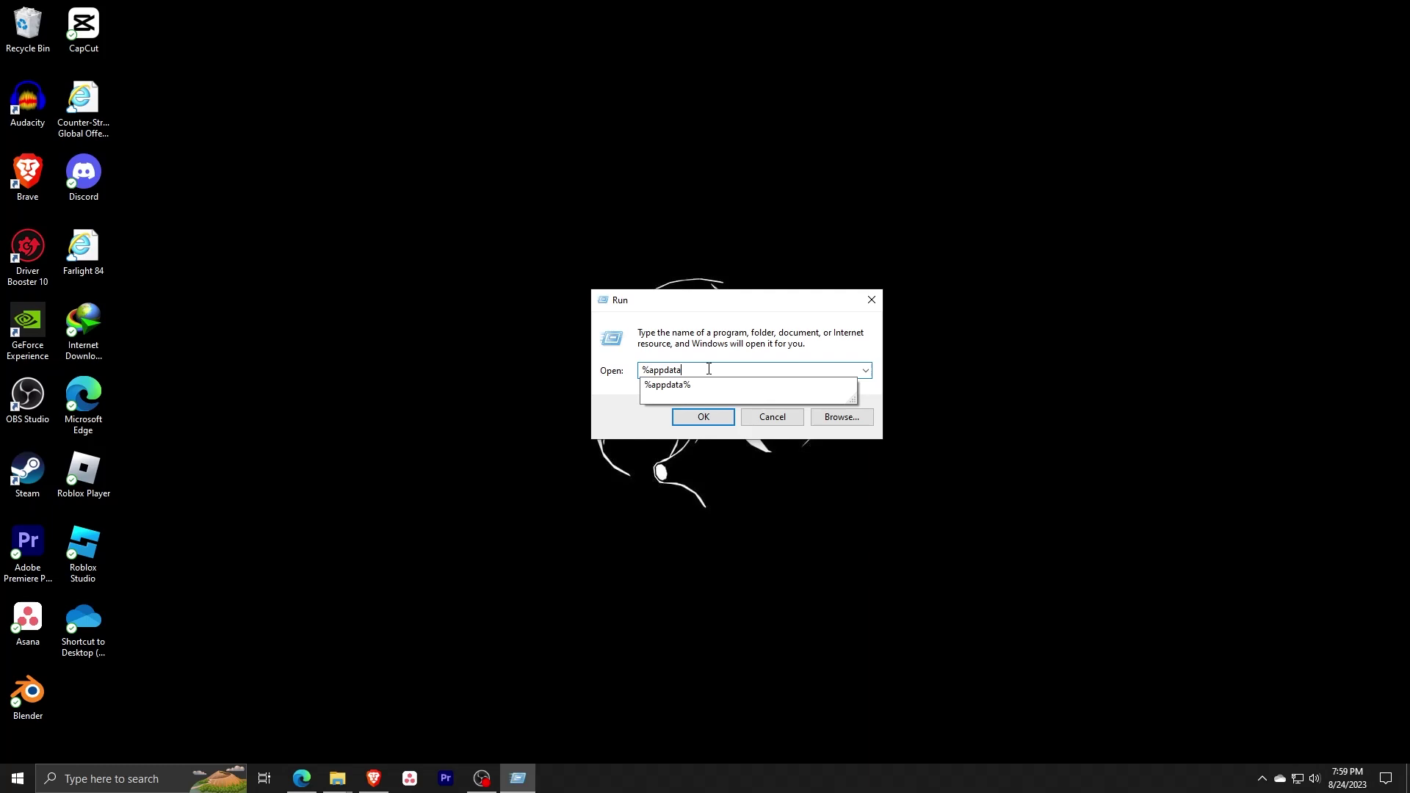
{"action": "type", "text": "%"}
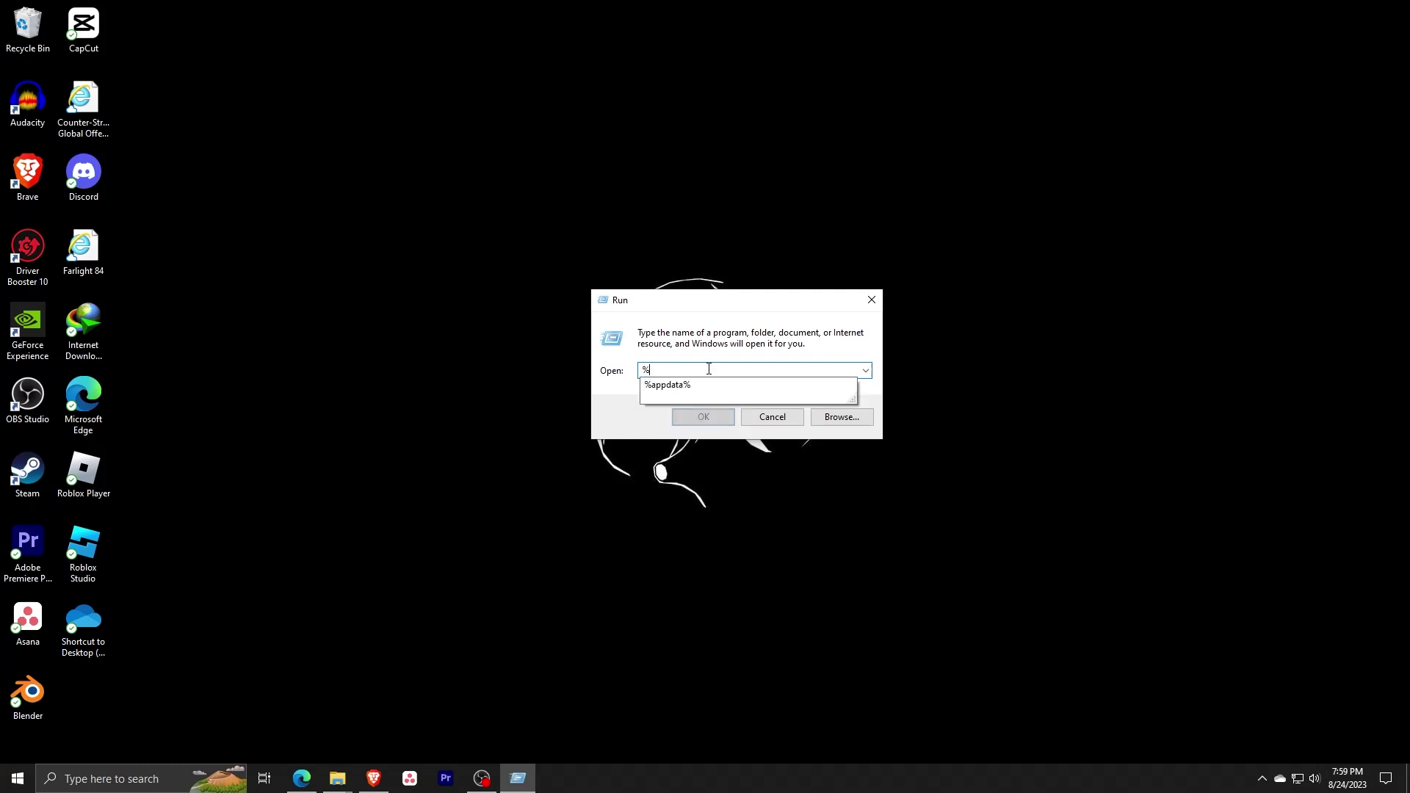
{"action": "type", "text": "appdat"}
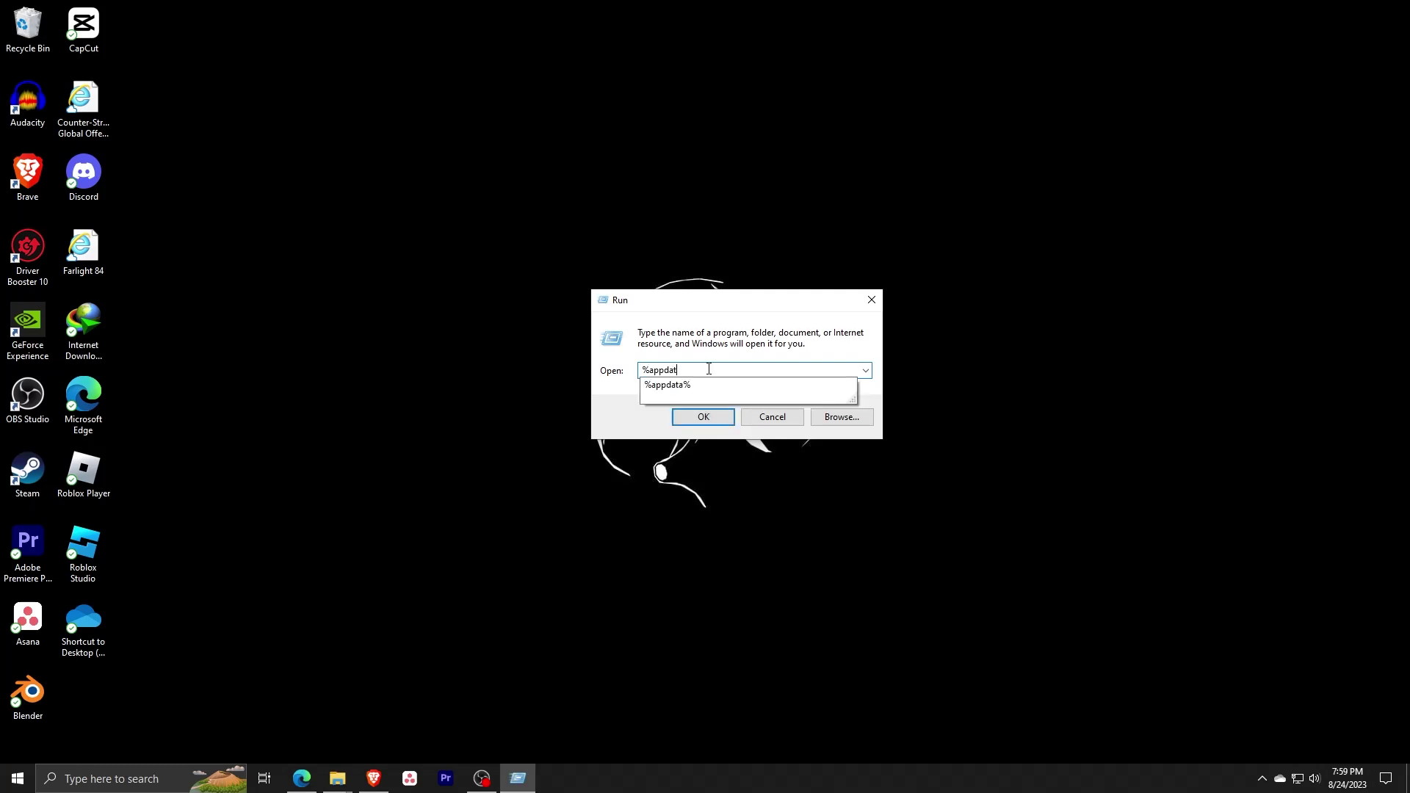
{"action": "type", "text": "a%"}
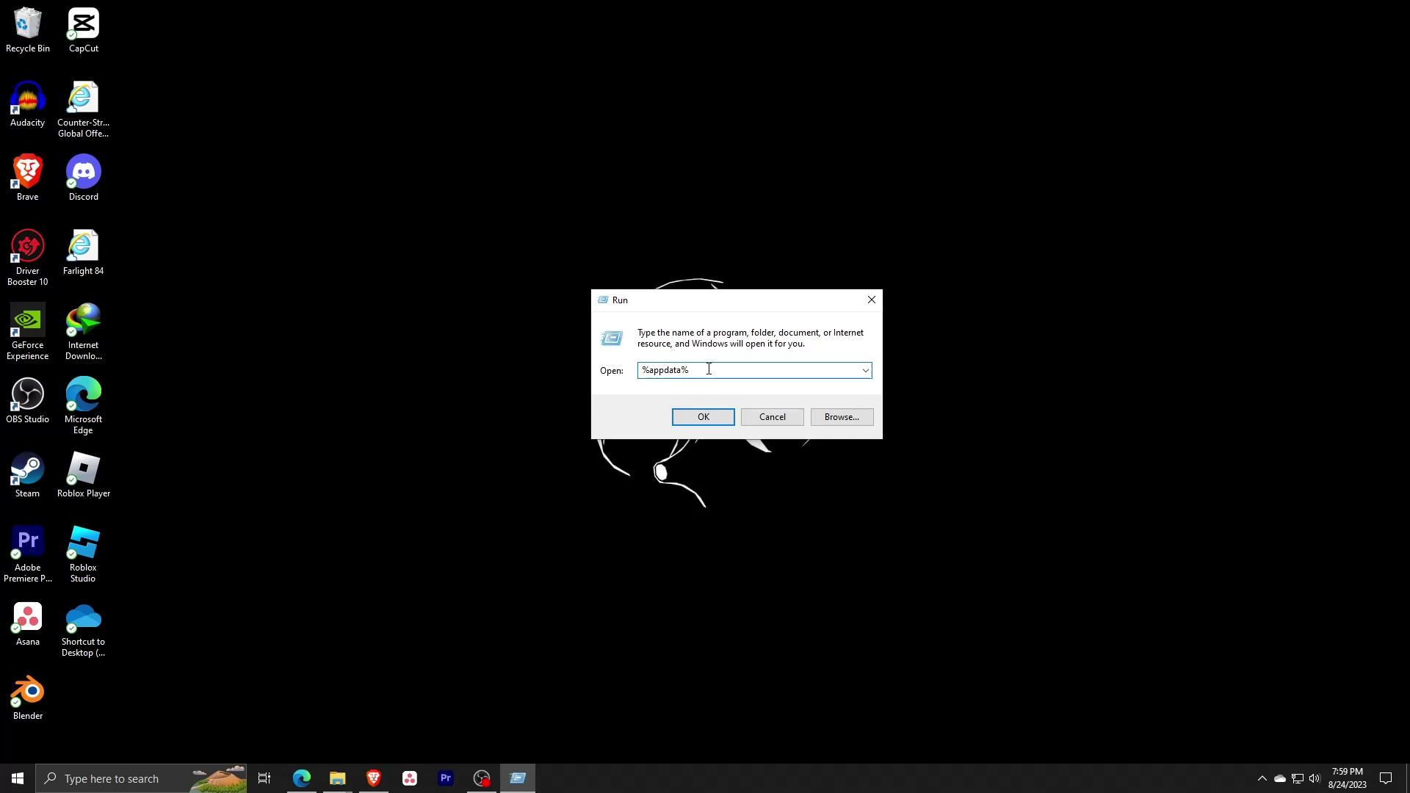
- Open %appdata%, go up to AppData\Local, and scroll down to the Roblox folder
{"action": "left_click", "coordinate": [700, 418]}
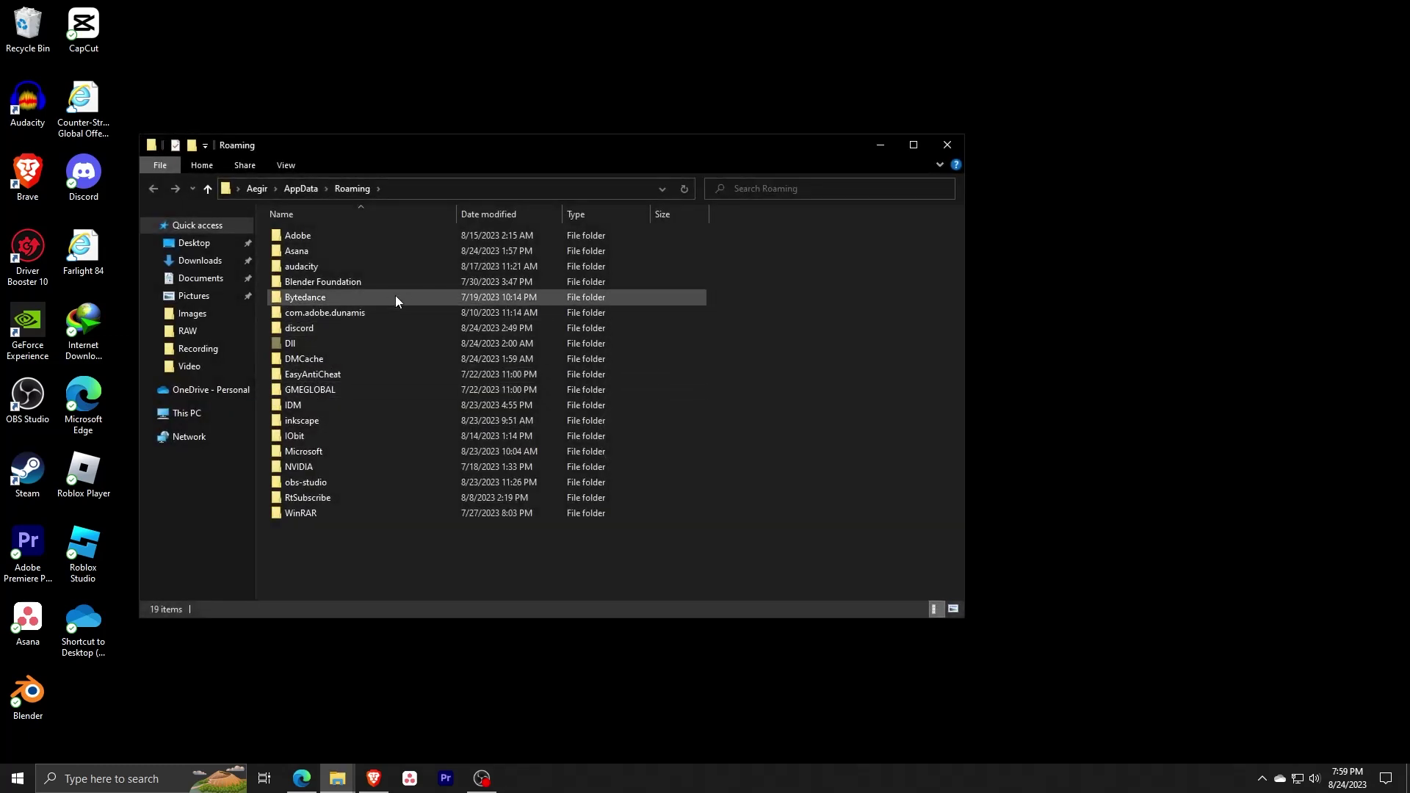
{"action": "left_click", "coordinate": [301, 188]}
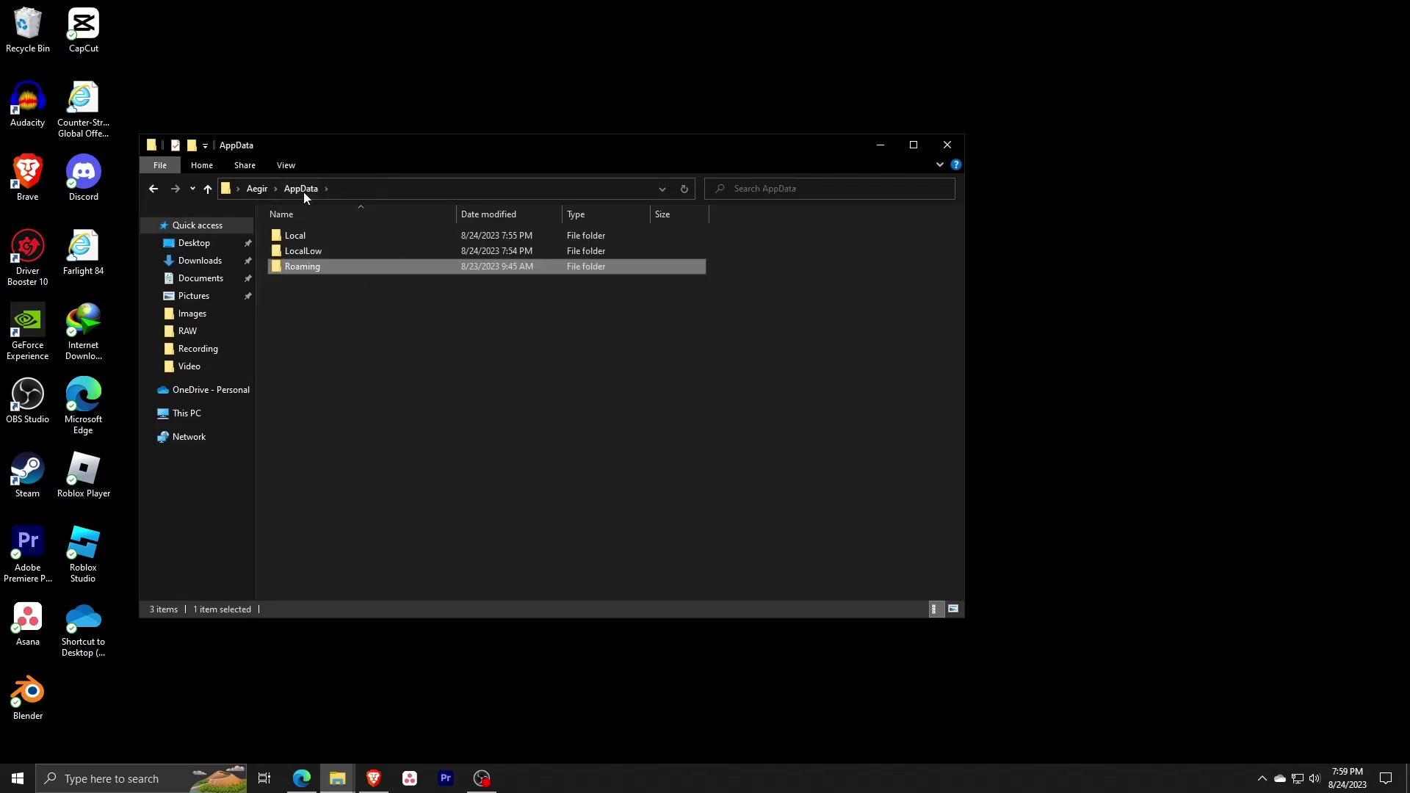
{"action": "double_click", "coordinate": [324, 235]}
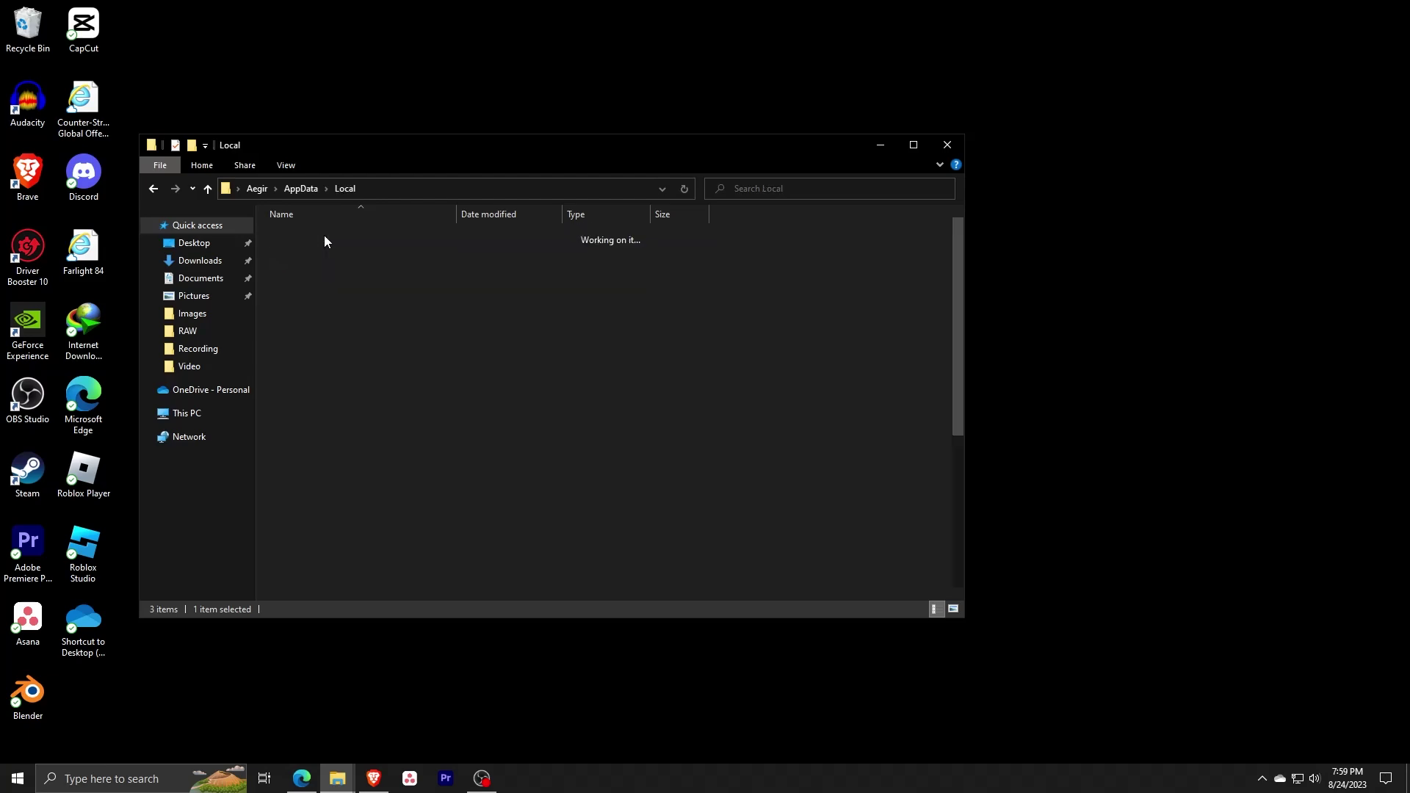
{"action": "scroll", "coordinate": [368, 411], "scroll_direction": "down", "scroll_amount": 3}
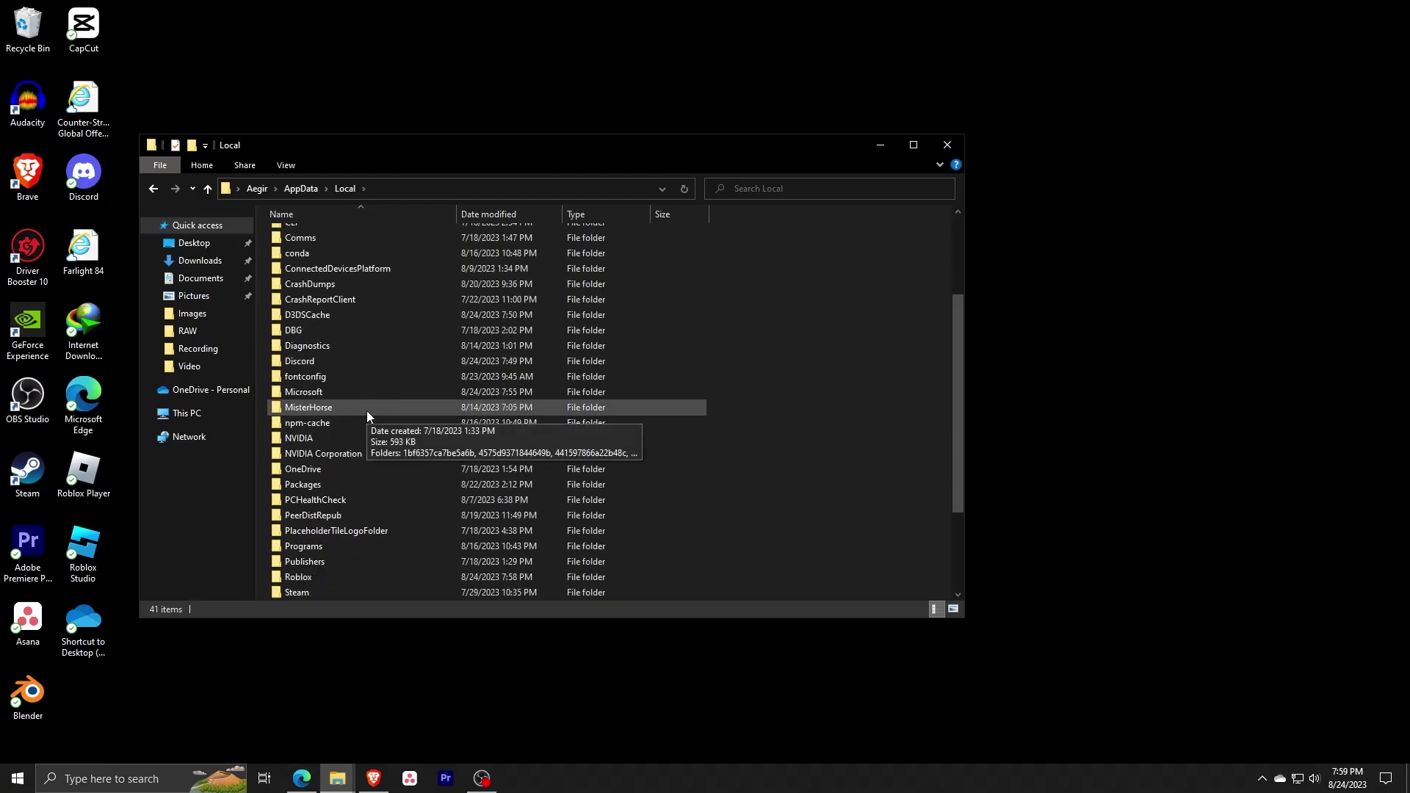
{"action": "scroll", "coordinate": [367, 411], "scroll_direction": "down", "scroll_amount": 3}
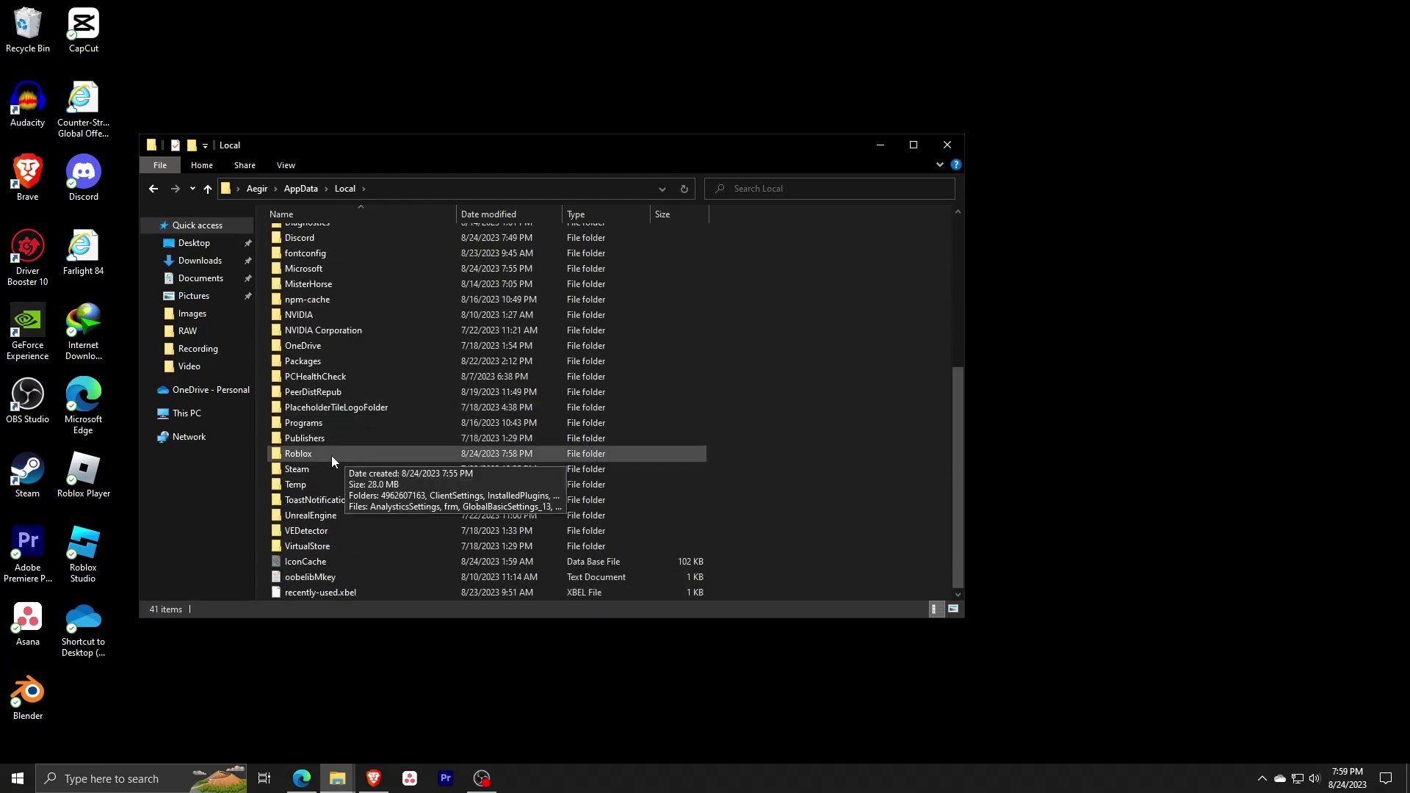
- Go to Settings > Network & Internet > VPN and switch off 'Allow VPN over metered networks'
{"action": "key", "text": "super+s"}
{"action": "type", "text": "se"}
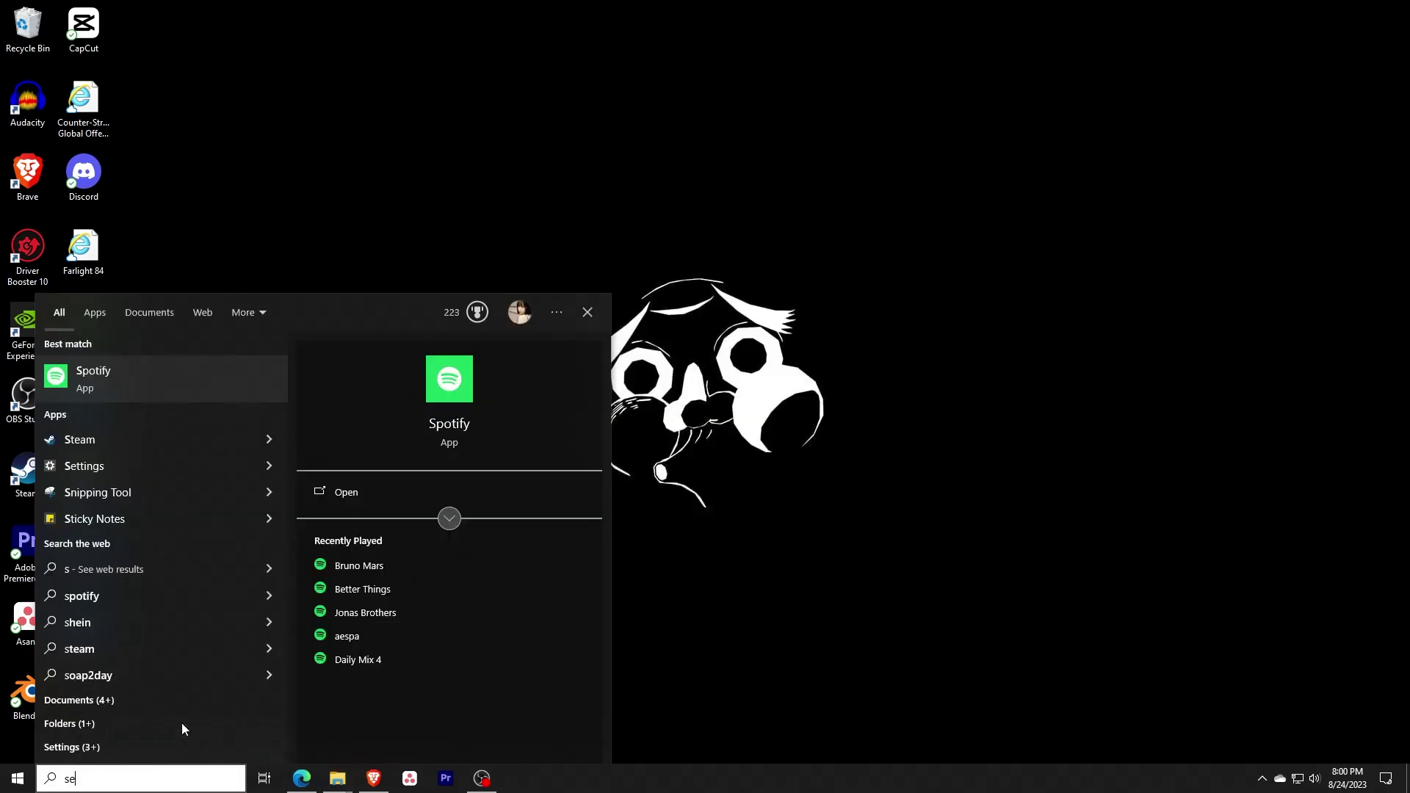
{"action": "type", "text": "ttings"}
{"action": "left_click", "coordinate": [160, 374]}
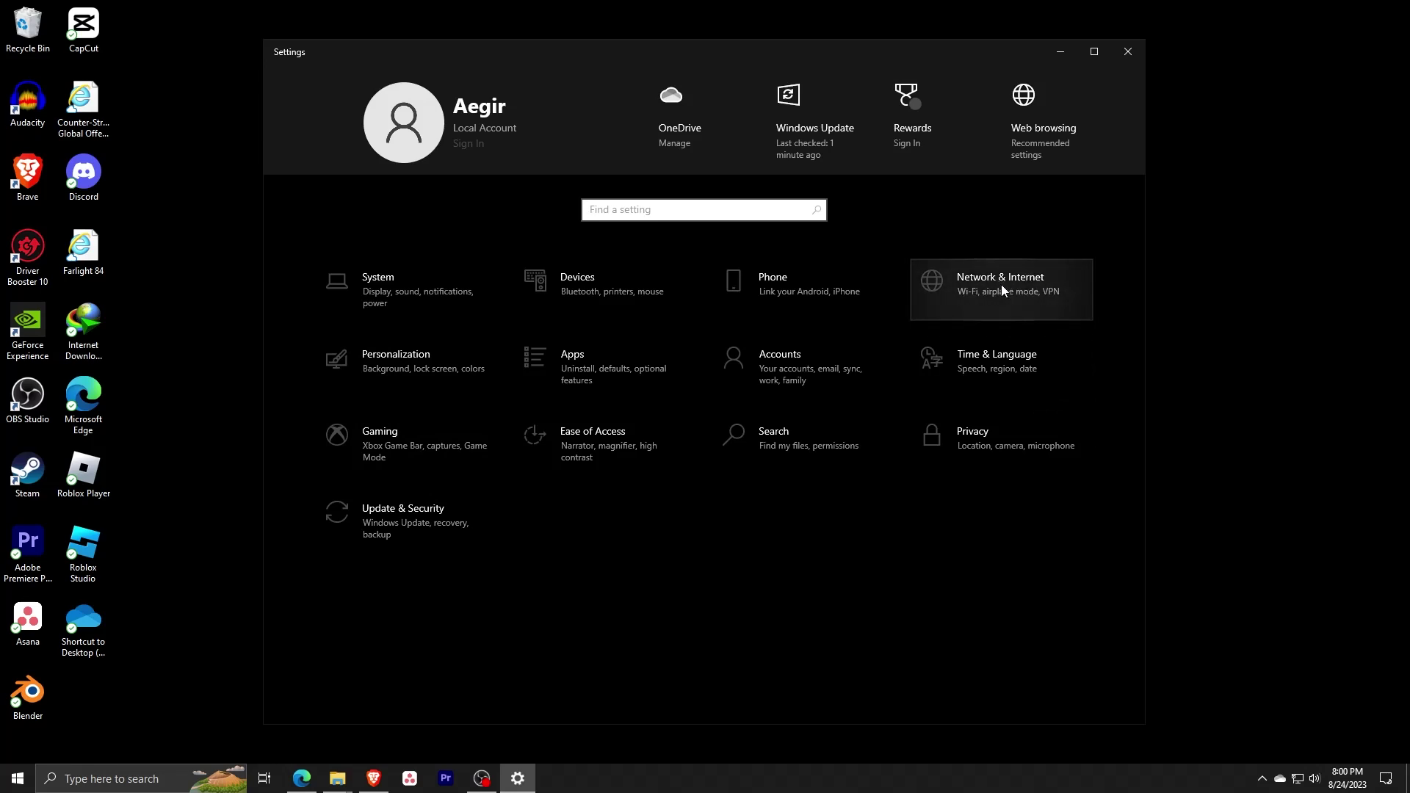
{"action": "left_click", "coordinate": [1006, 306]}
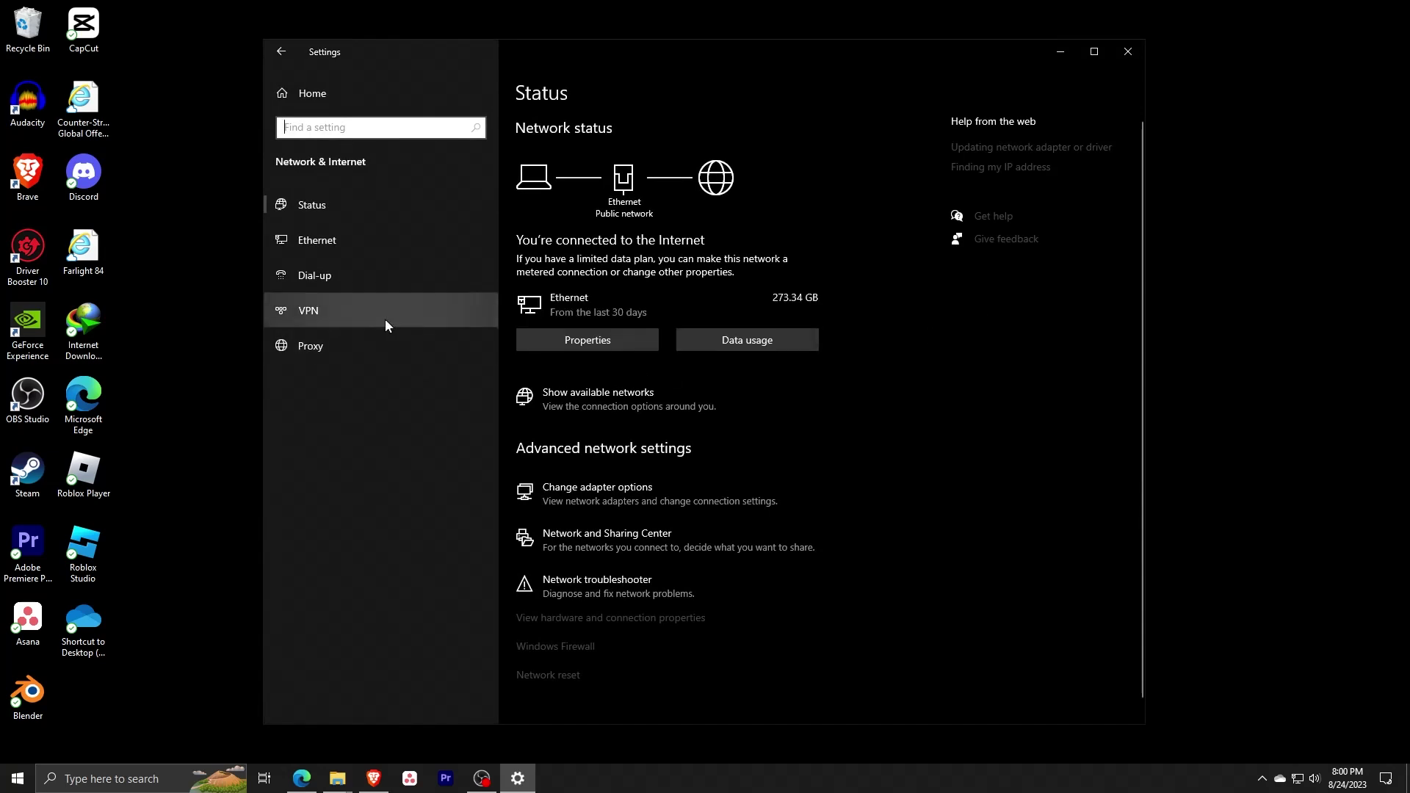
{"action": "left_click", "coordinate": [347, 311]}
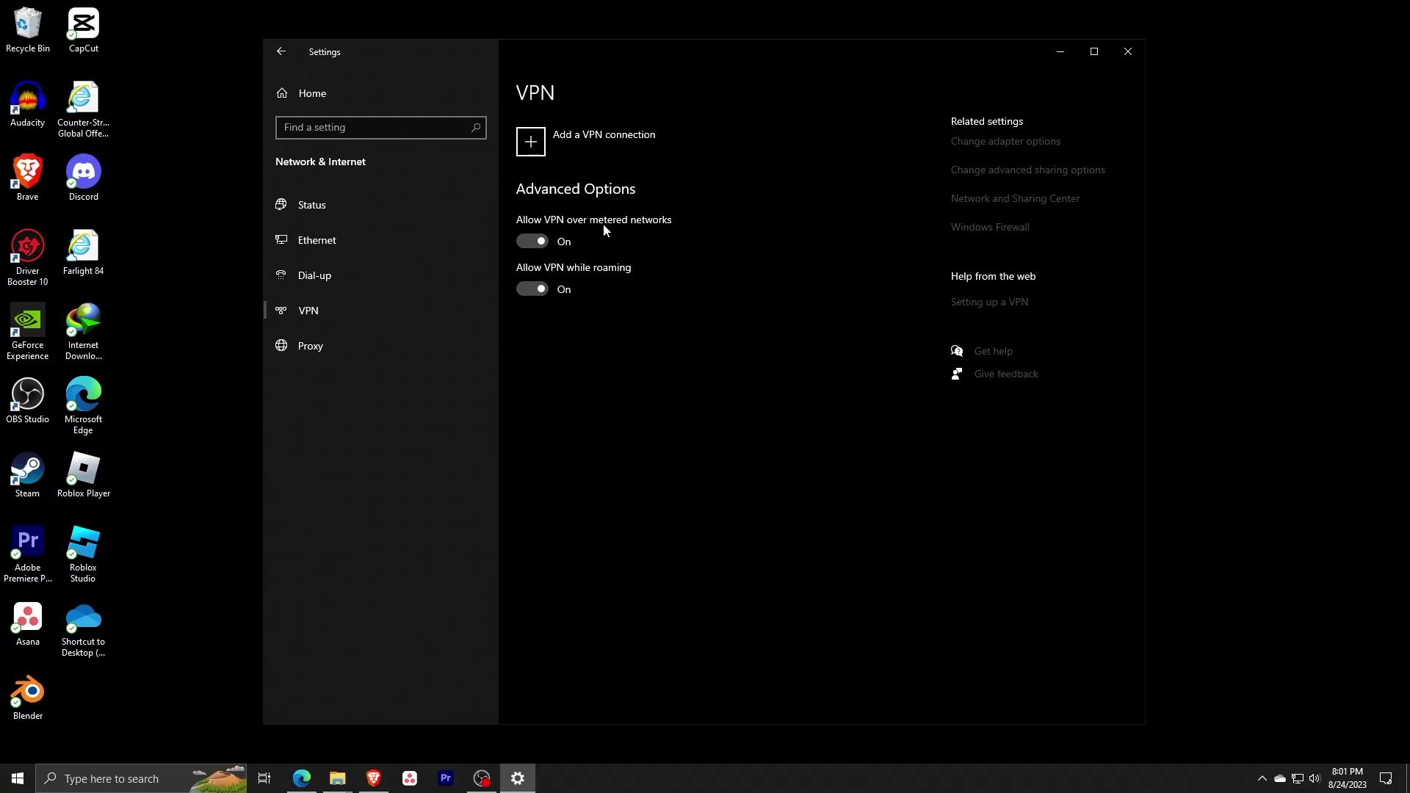
{"action": "left_click", "coordinate": [530, 240]}
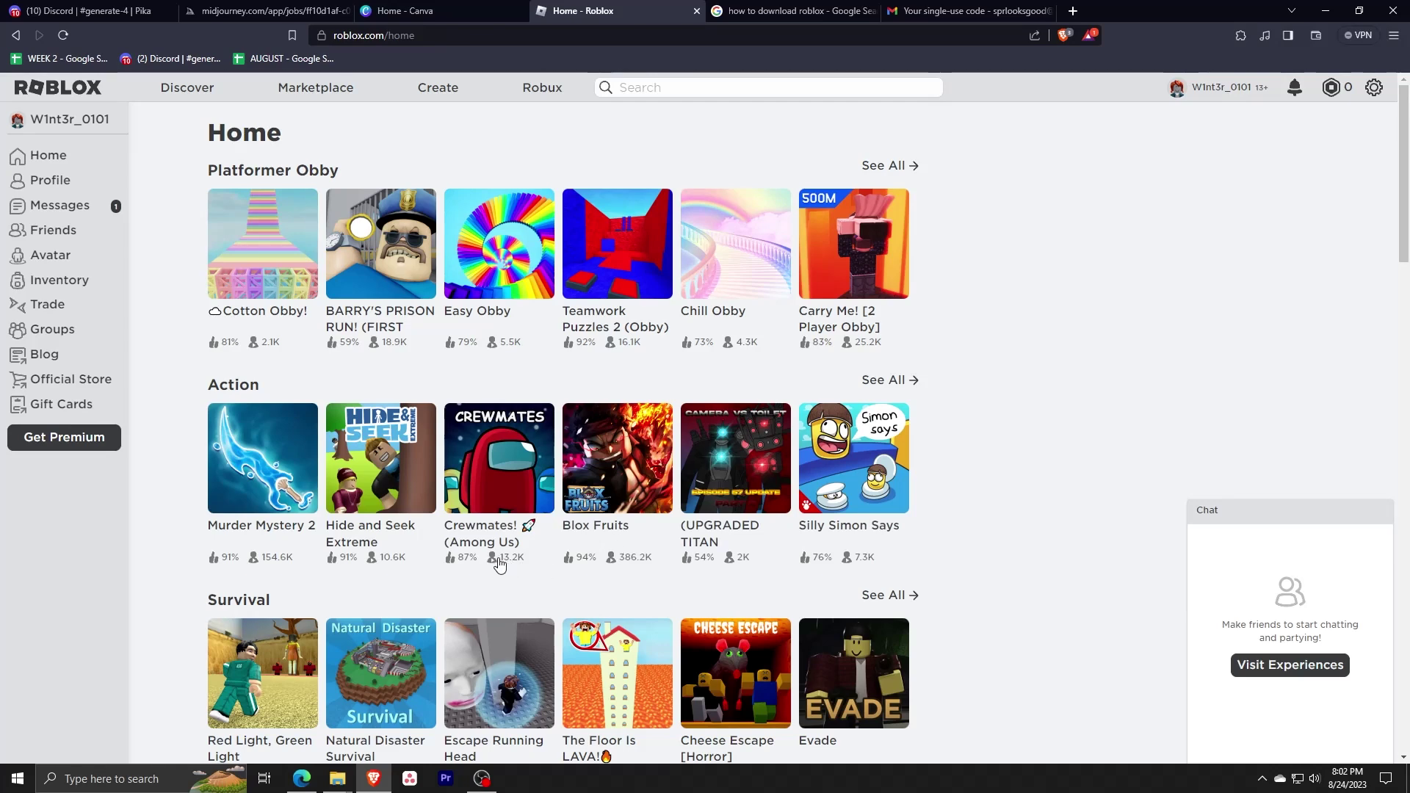
- Open the BARRY'S PRISON RUN! game page and press Play to launch it in Roblox
{"action": "left_click", "coordinate": [386, 263]}
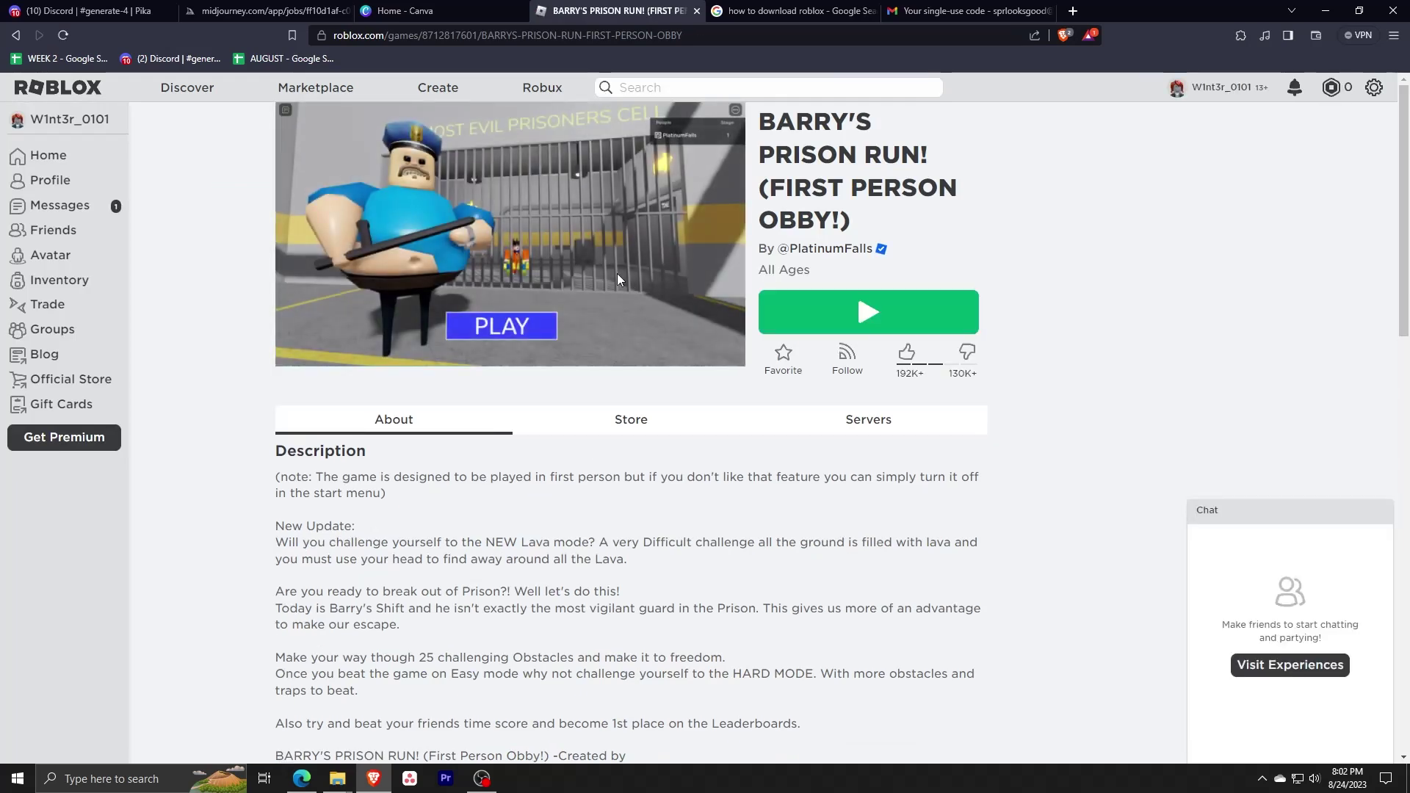
{"action": "left_click", "coordinate": [830, 327]}
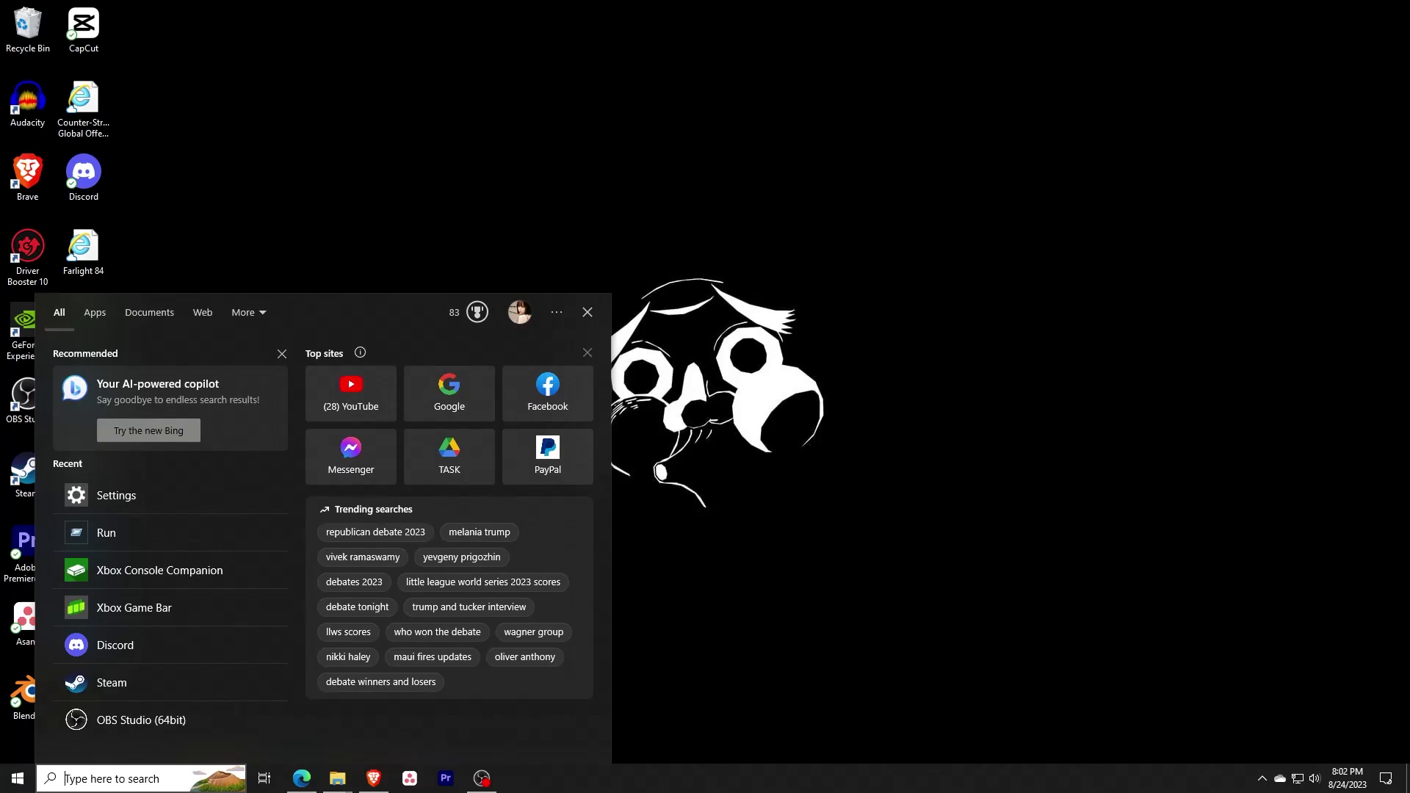
- Search 'fire' and open Firewall & network protection's 'Allow an app through firewall' list
{"action": "type", "text": "fire"}
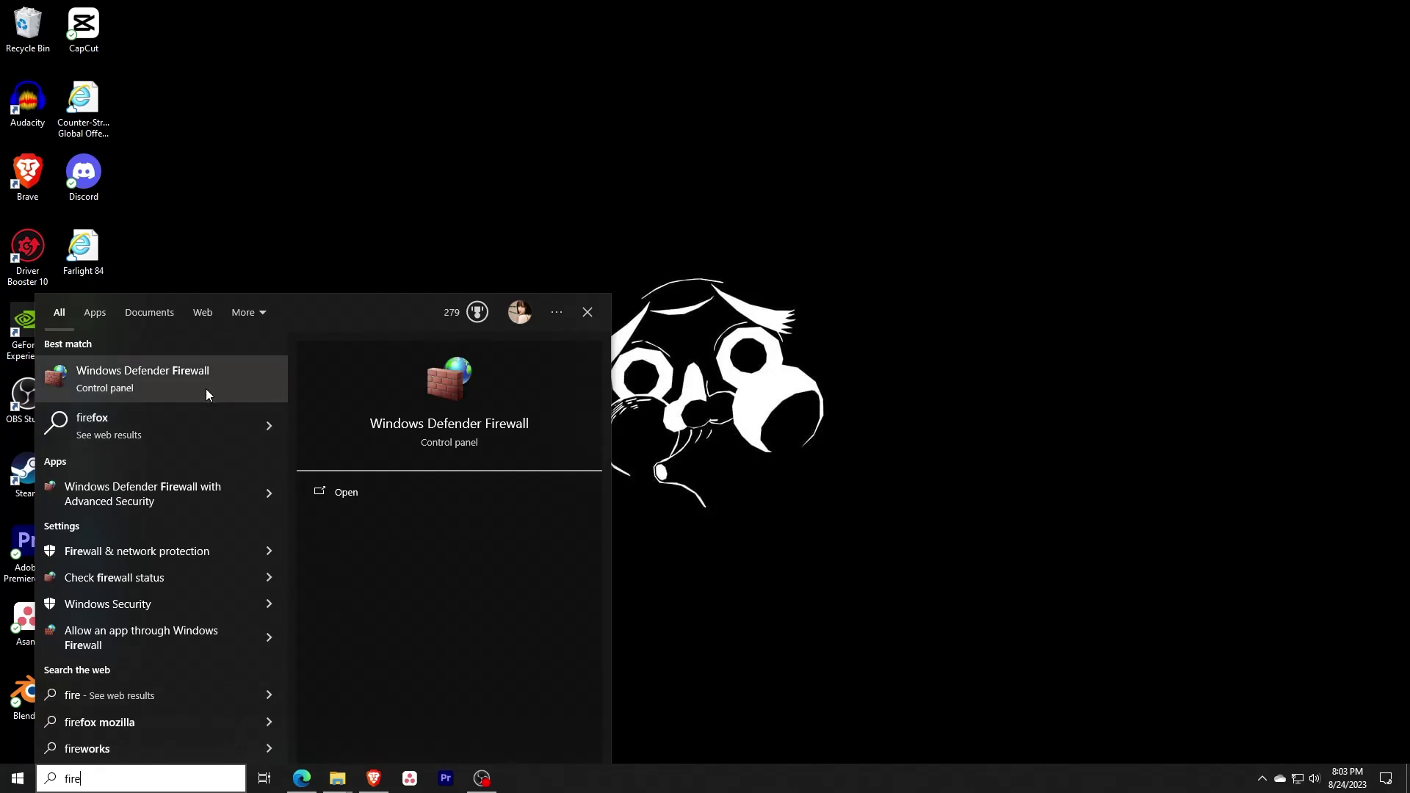
{"action": "left_click", "coordinate": [166, 543]}
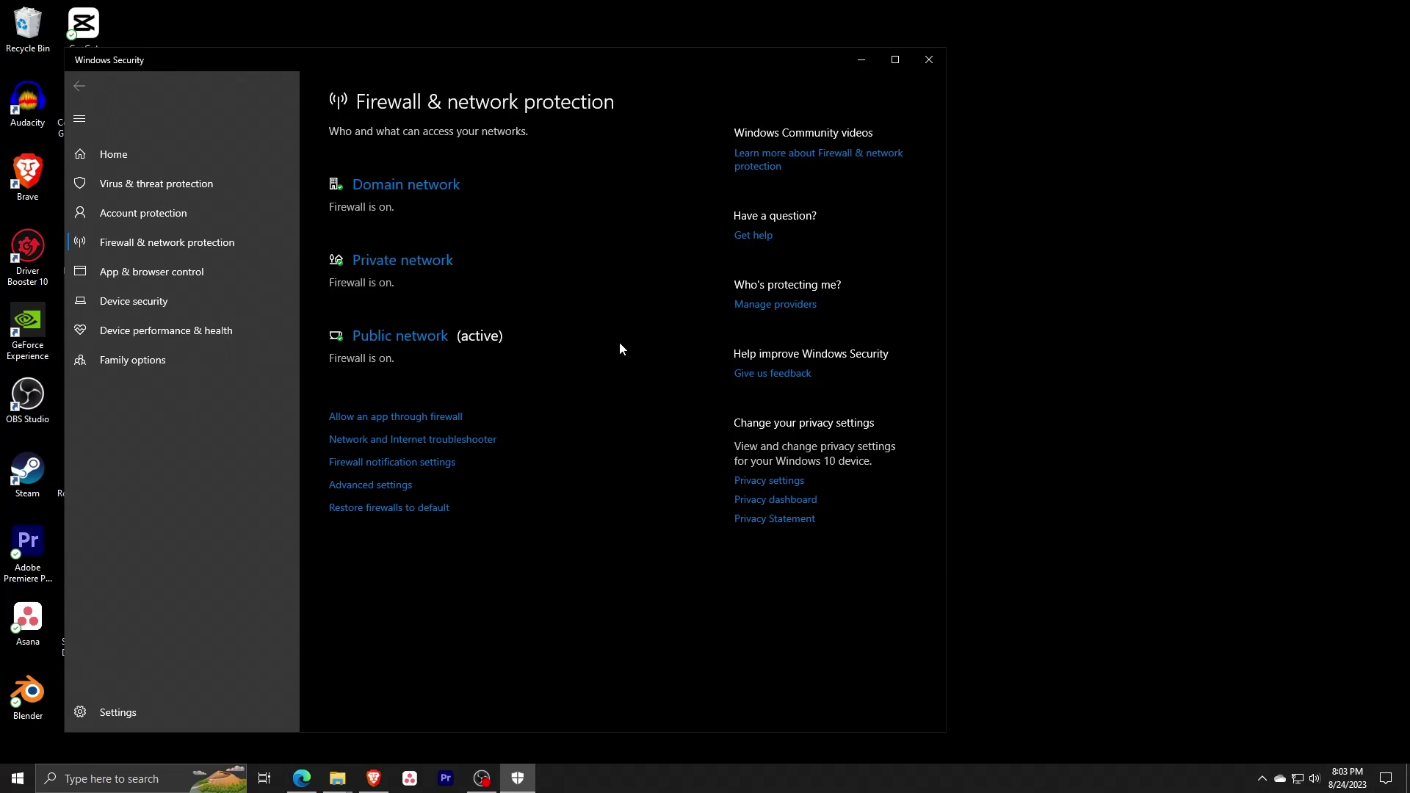
{"action": "left_click", "coordinate": [397, 419]}
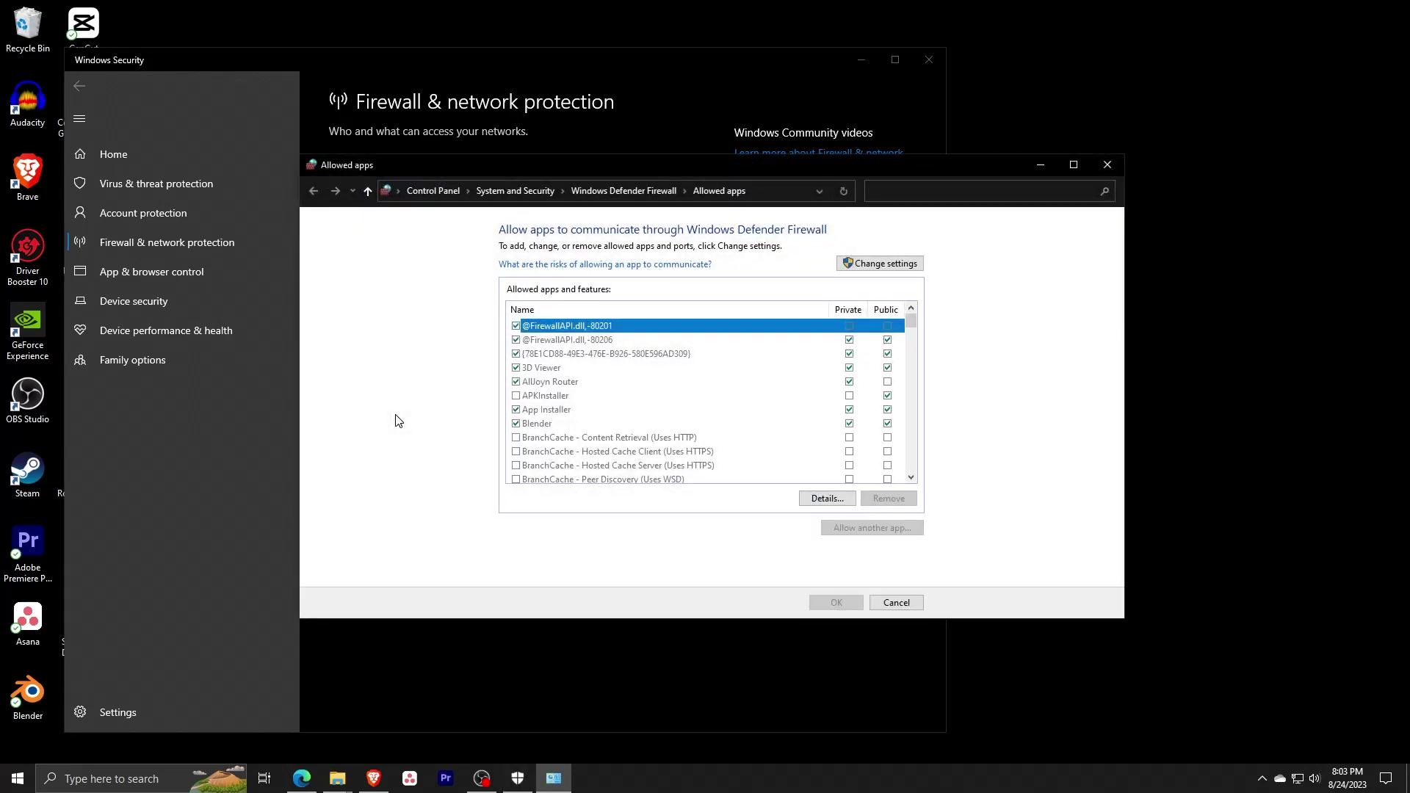
- Scroll through the allowed apps list looking for a Roblox entry
{"action": "scroll", "coordinate": [757, 367], "scroll_direction": "down", "scroll_amount": 20}
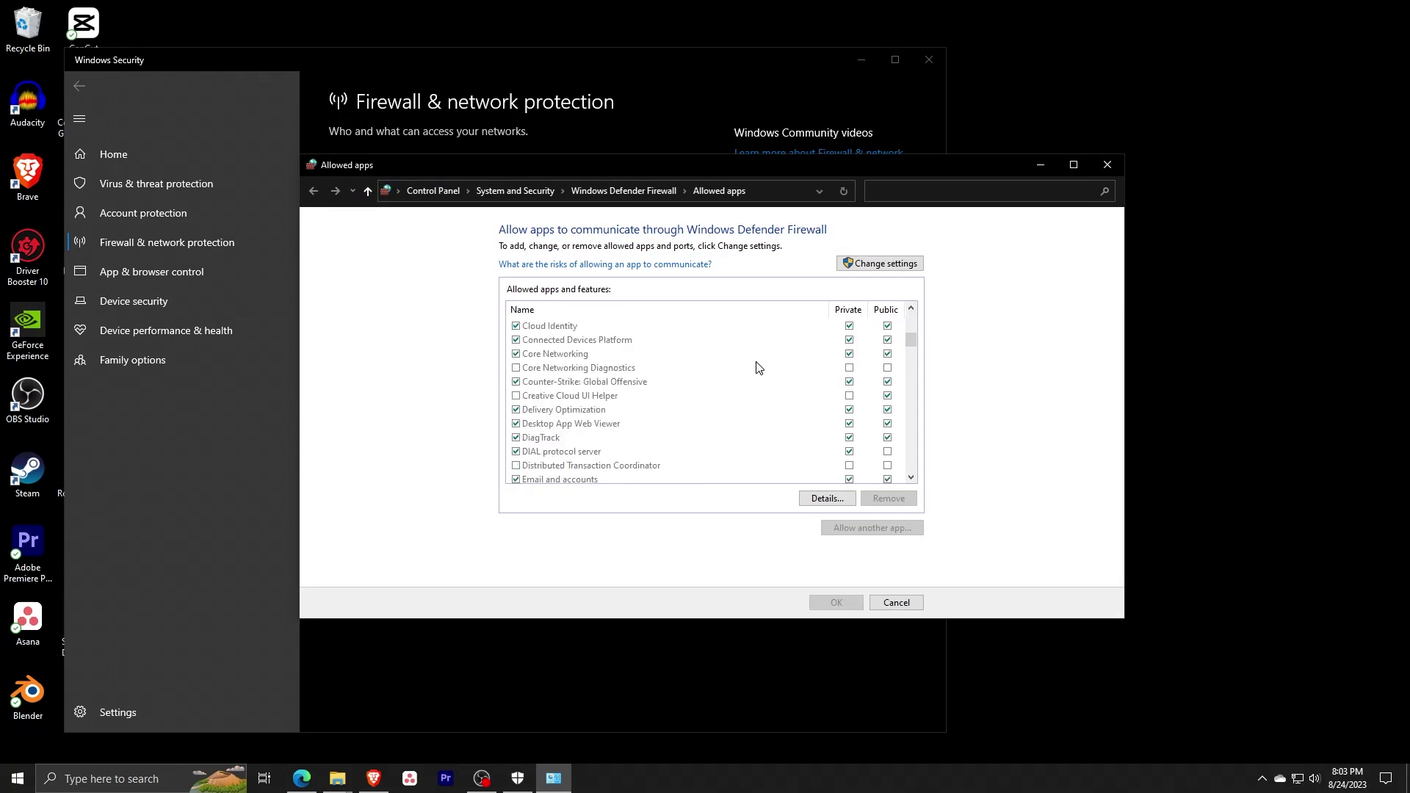
{"action": "scroll", "coordinate": [758, 367], "scroll_direction": "down", "scroll_amount": 3}
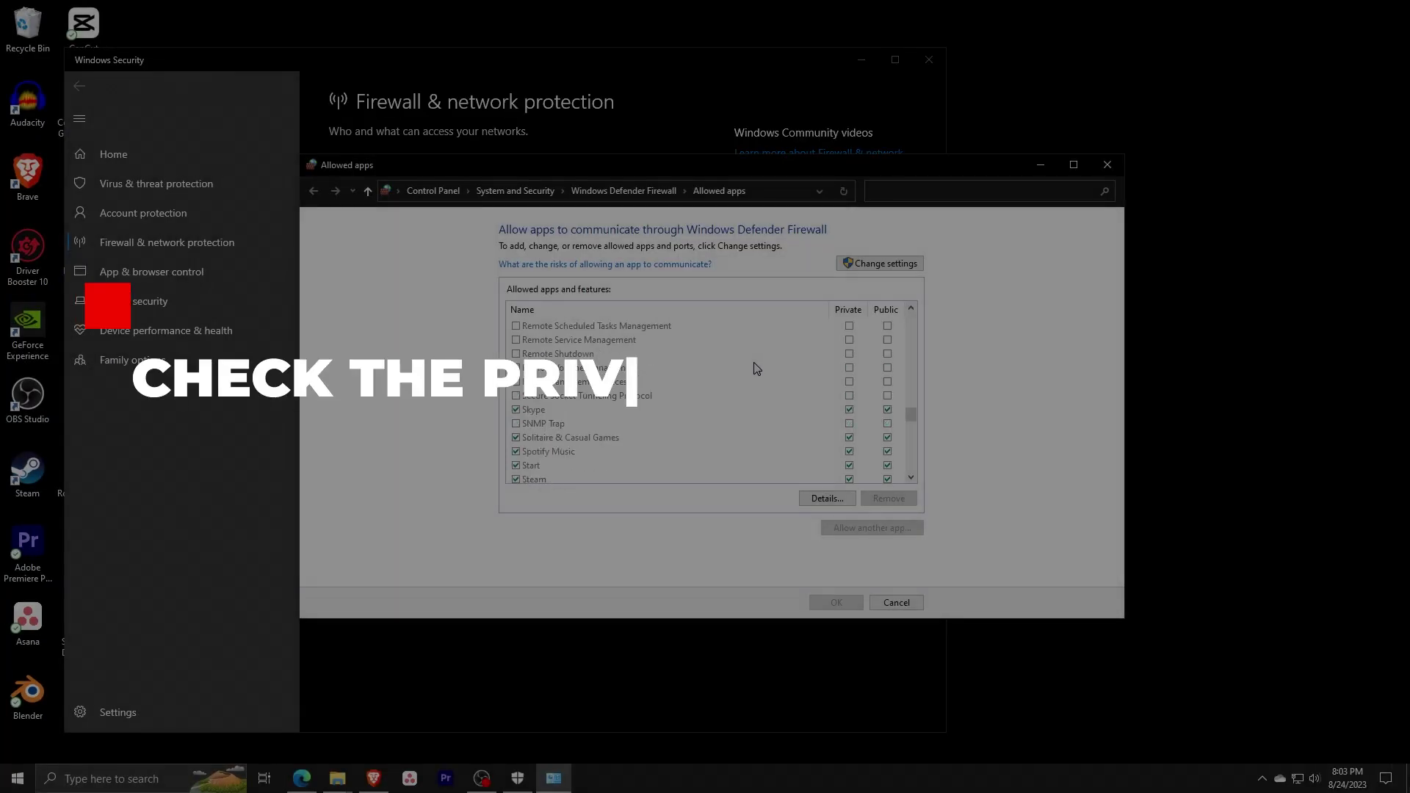
{"action": "scroll", "coordinate": [753, 367], "scroll_direction": "down", "scroll_amount": 10}
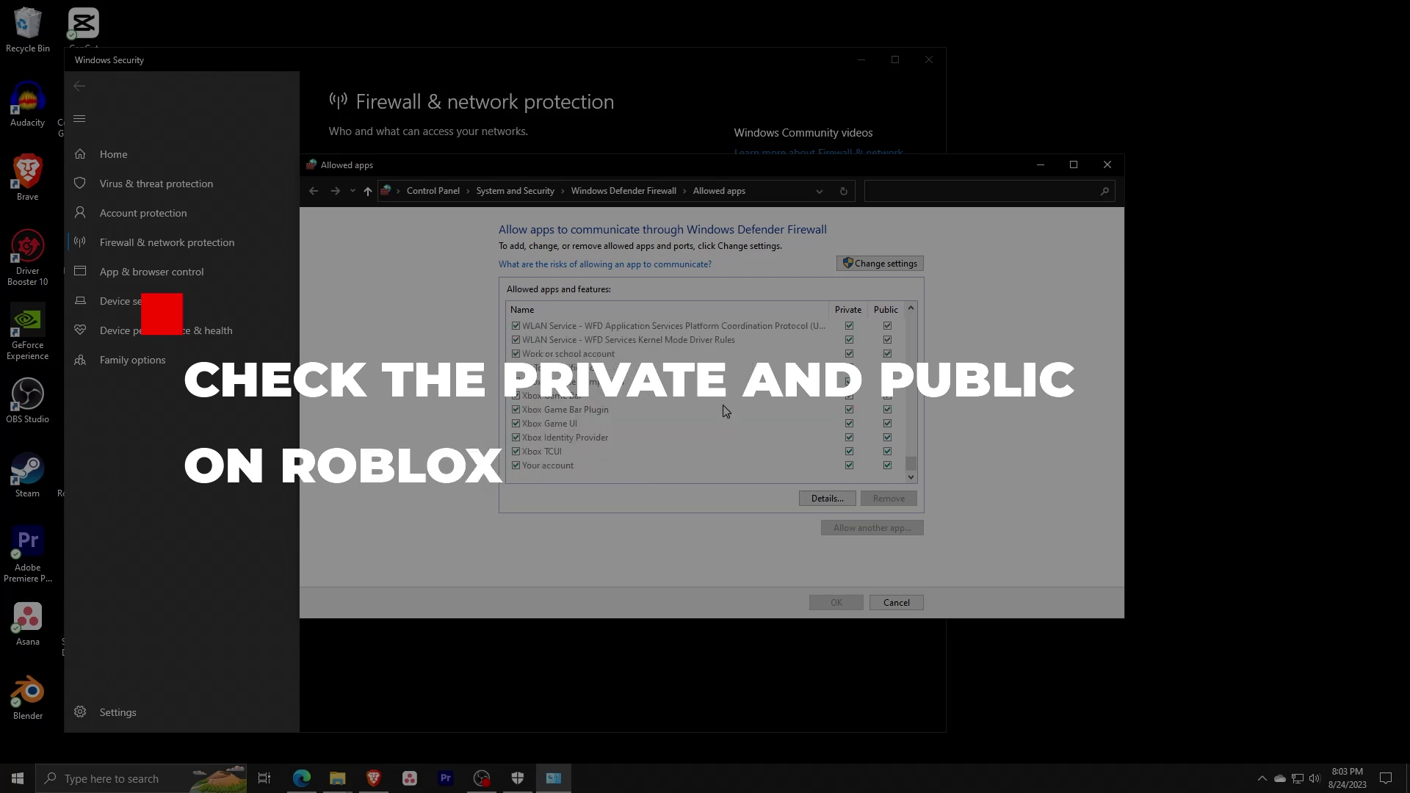
{"action": "scroll", "coordinate": [724, 410], "scroll_direction": "up", "scroll_amount": 8}
{"action": "scroll", "coordinate": [724, 410], "scroll_direction": "up", "scroll_amount": 5}
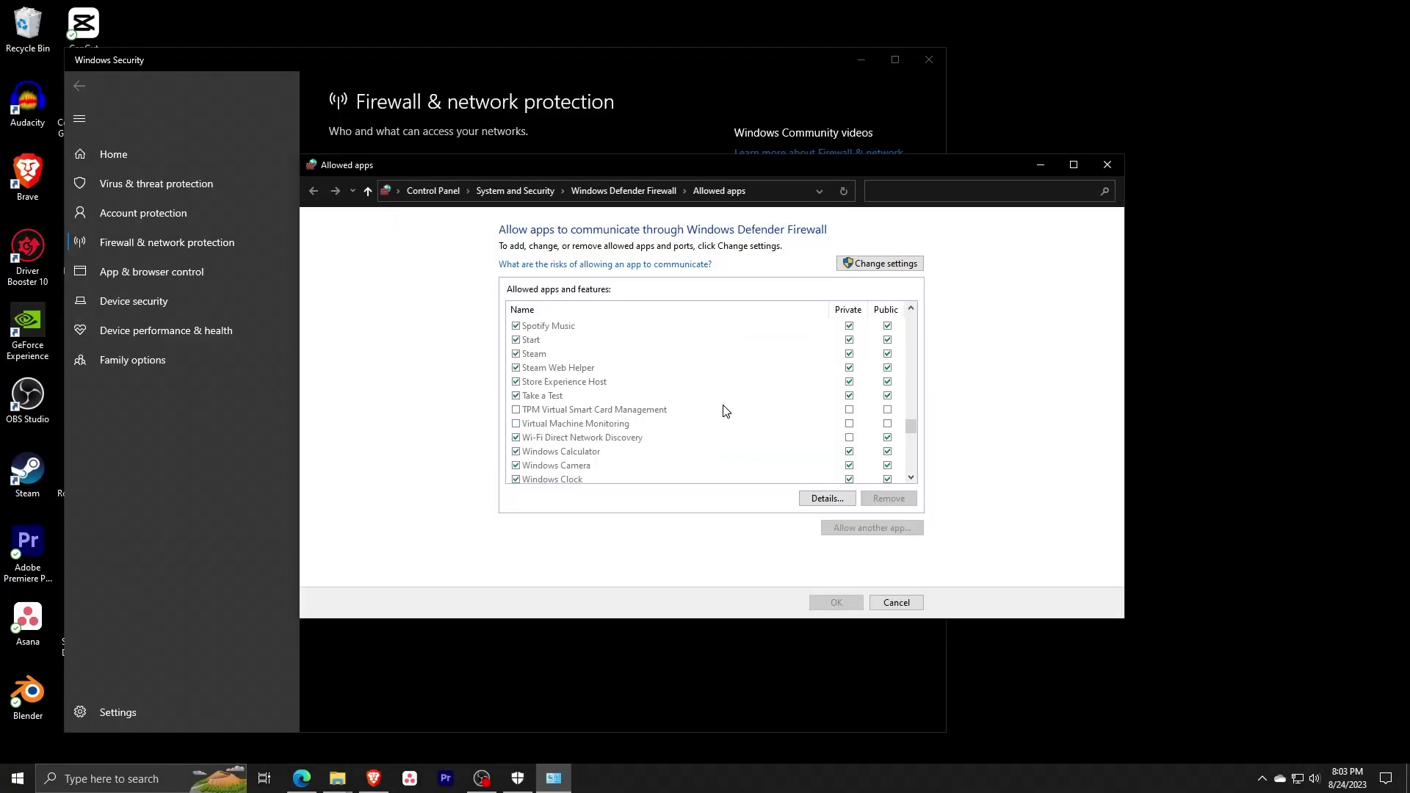
{"action": "scroll", "coordinate": [725, 410], "scroll_direction": "up", "scroll_amount": 2}
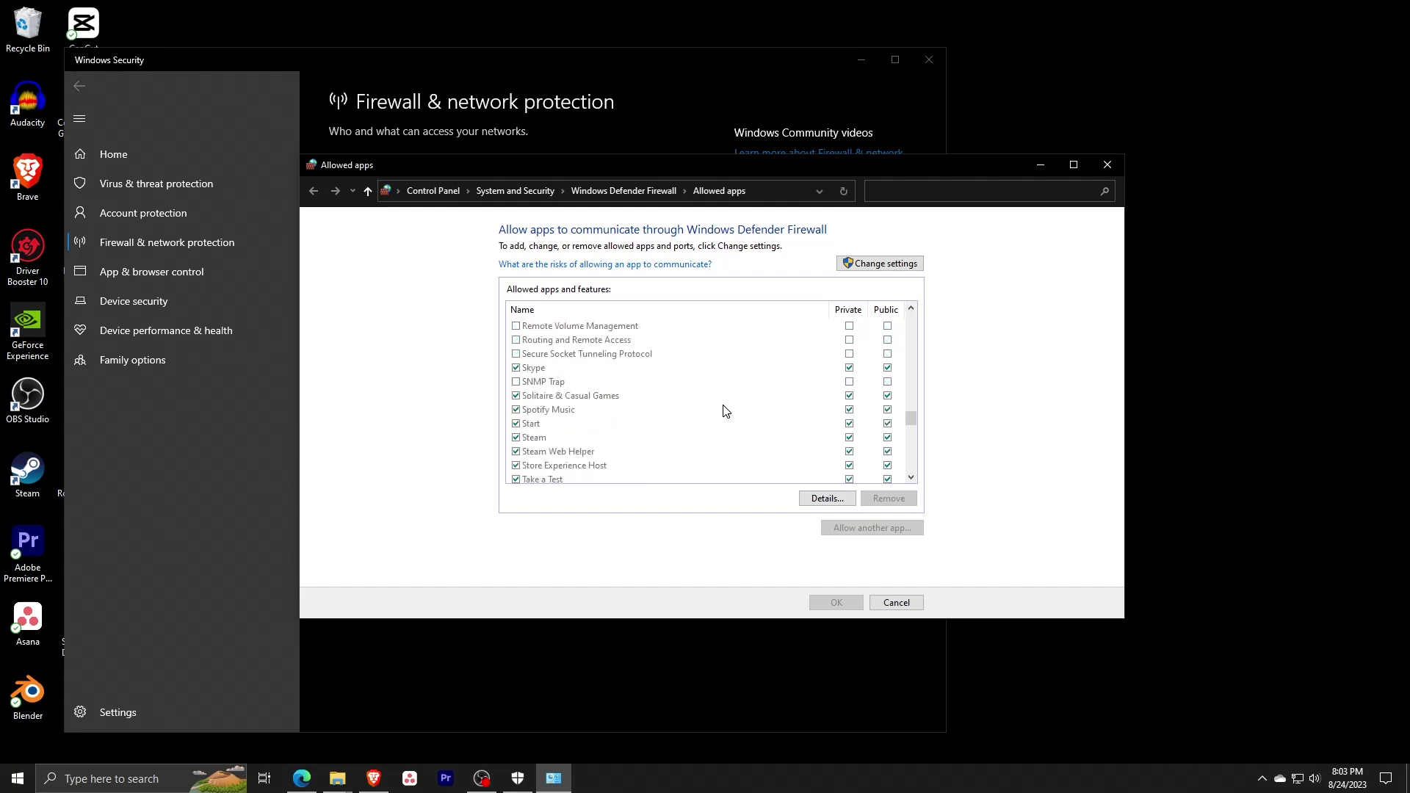
{"action": "scroll", "coordinate": [726, 411], "scroll_direction": "up", "scroll_amount": 4}
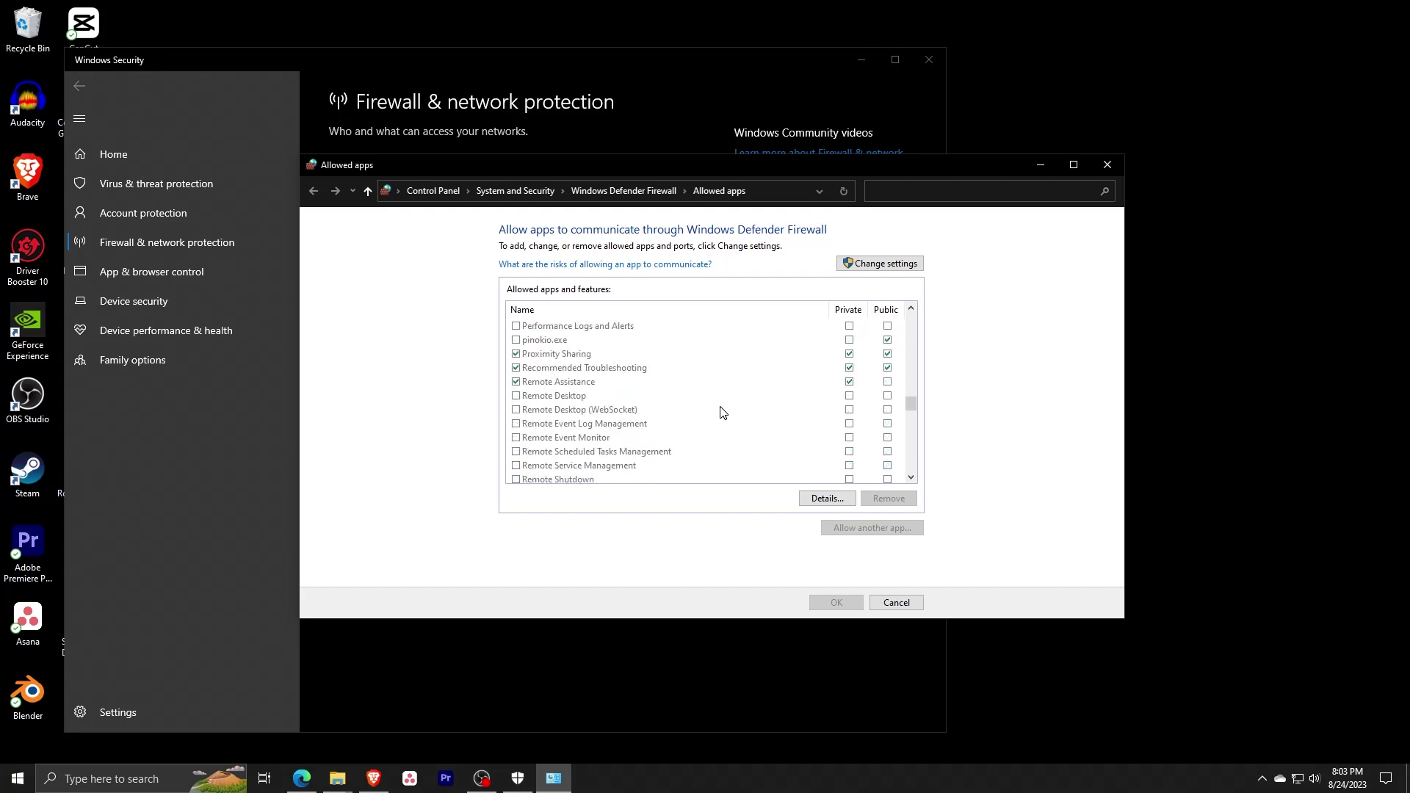
{"action": "scroll", "coordinate": [724, 412], "scroll_direction": "up", "scroll_amount": 1}
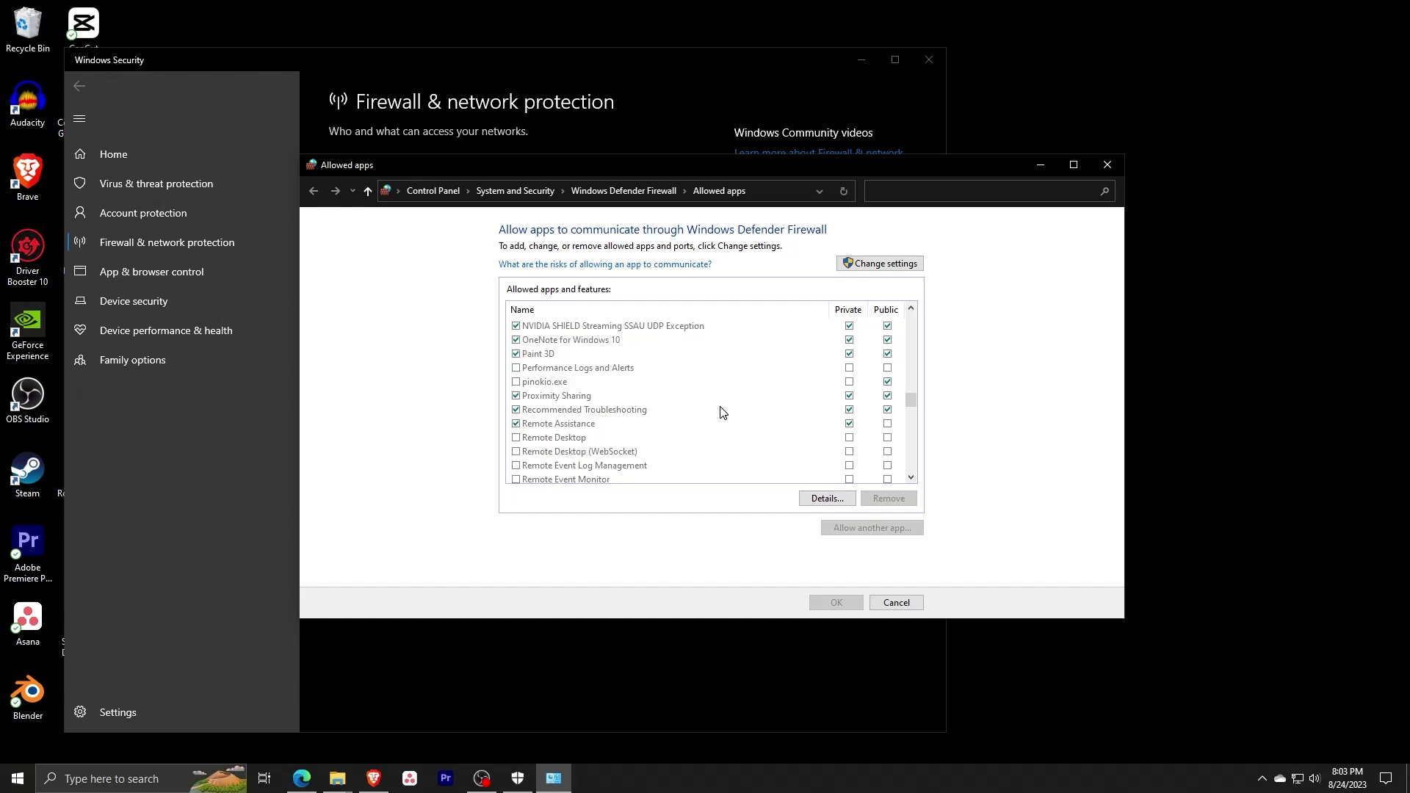
{"action": "scroll", "coordinate": [723, 412], "scroll_direction": "up", "scroll_amount": 13}
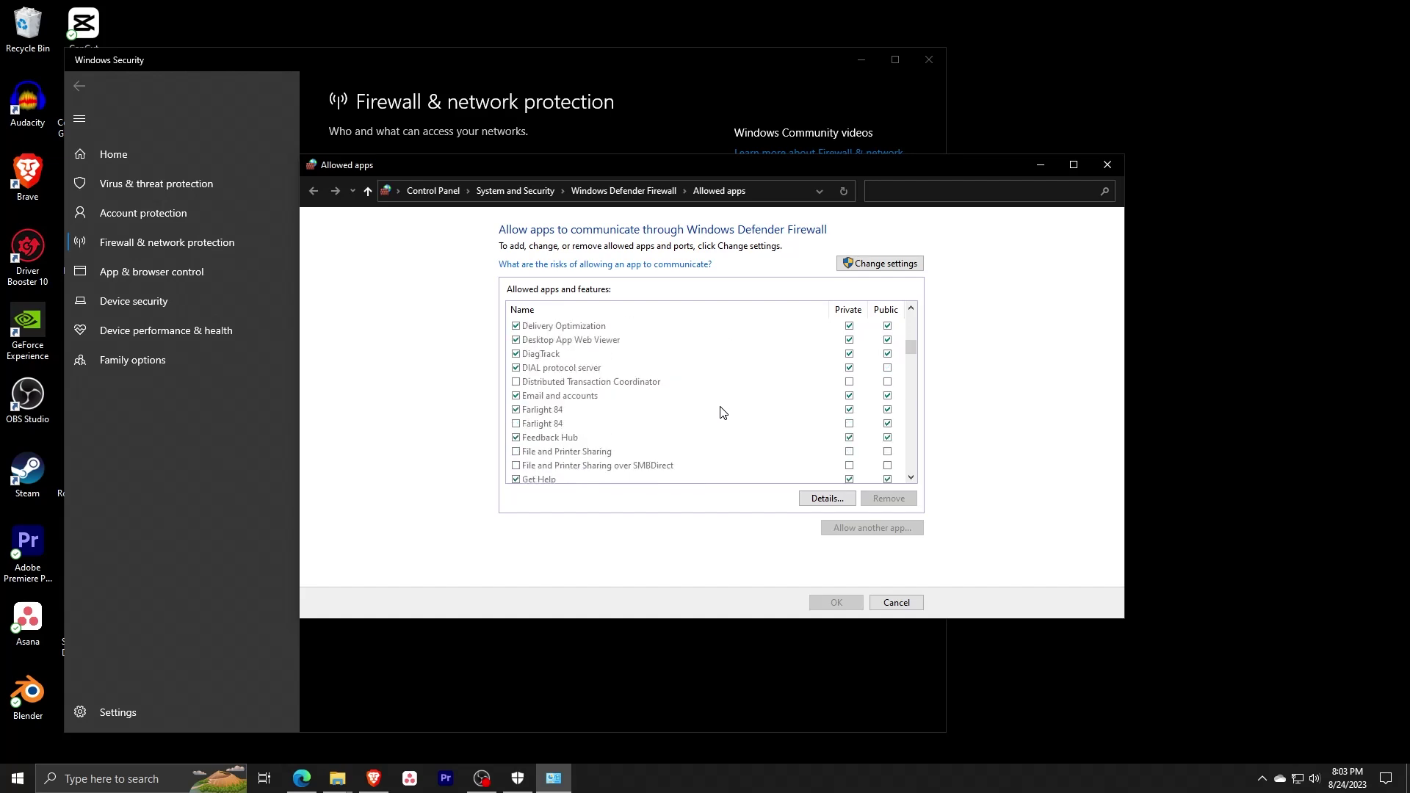
{"action": "scroll", "coordinate": [723, 413], "scroll_direction": "up", "scroll_amount": 5}
- Scroll status.roblox.com, confirming every service, including Game Join and Studio, is Operational
{"action": "scroll", "coordinate": [723, 413], "scroll_direction": "up", "scroll_amount": 2}
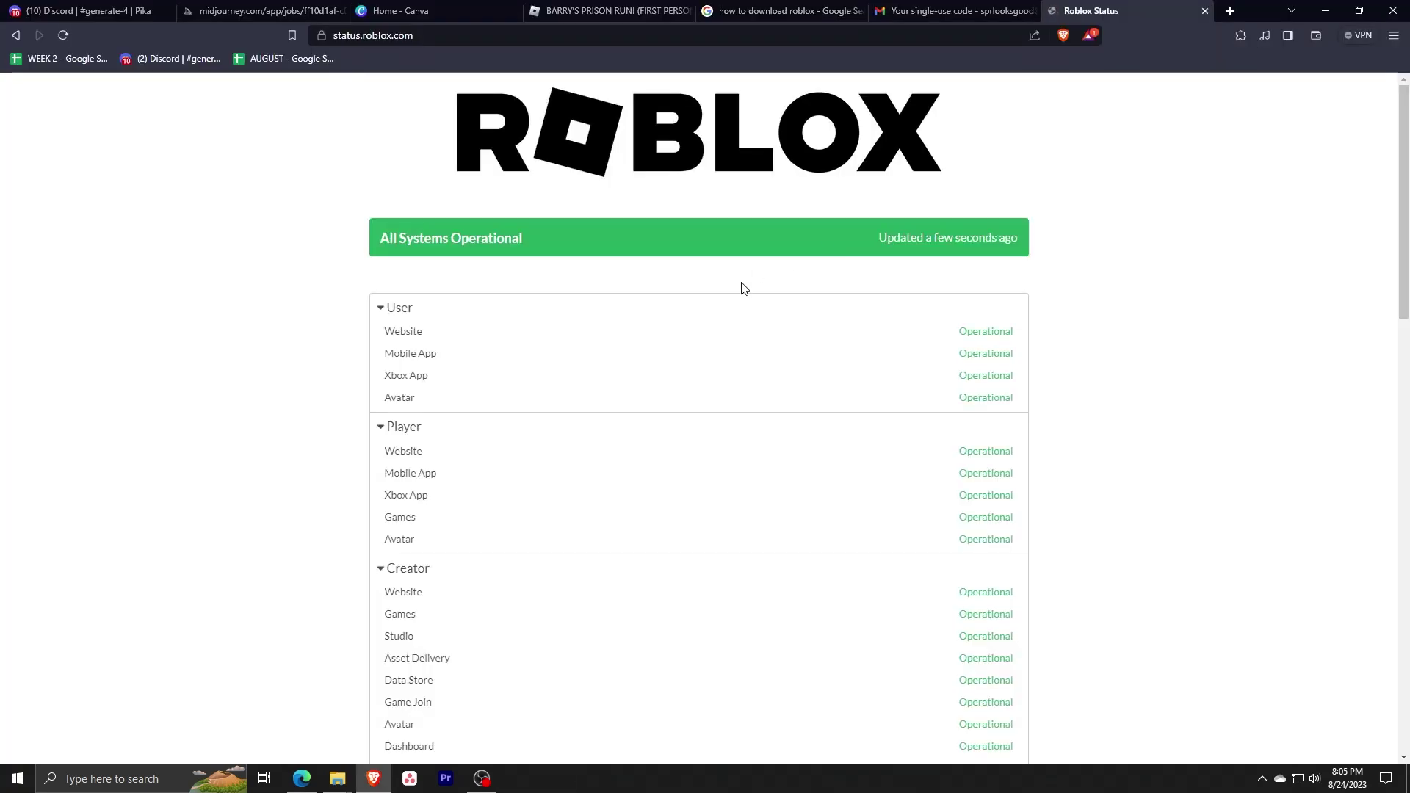
{"action": "scroll", "coordinate": [982, 319], "scroll_direction": "down", "scroll_amount": 3}
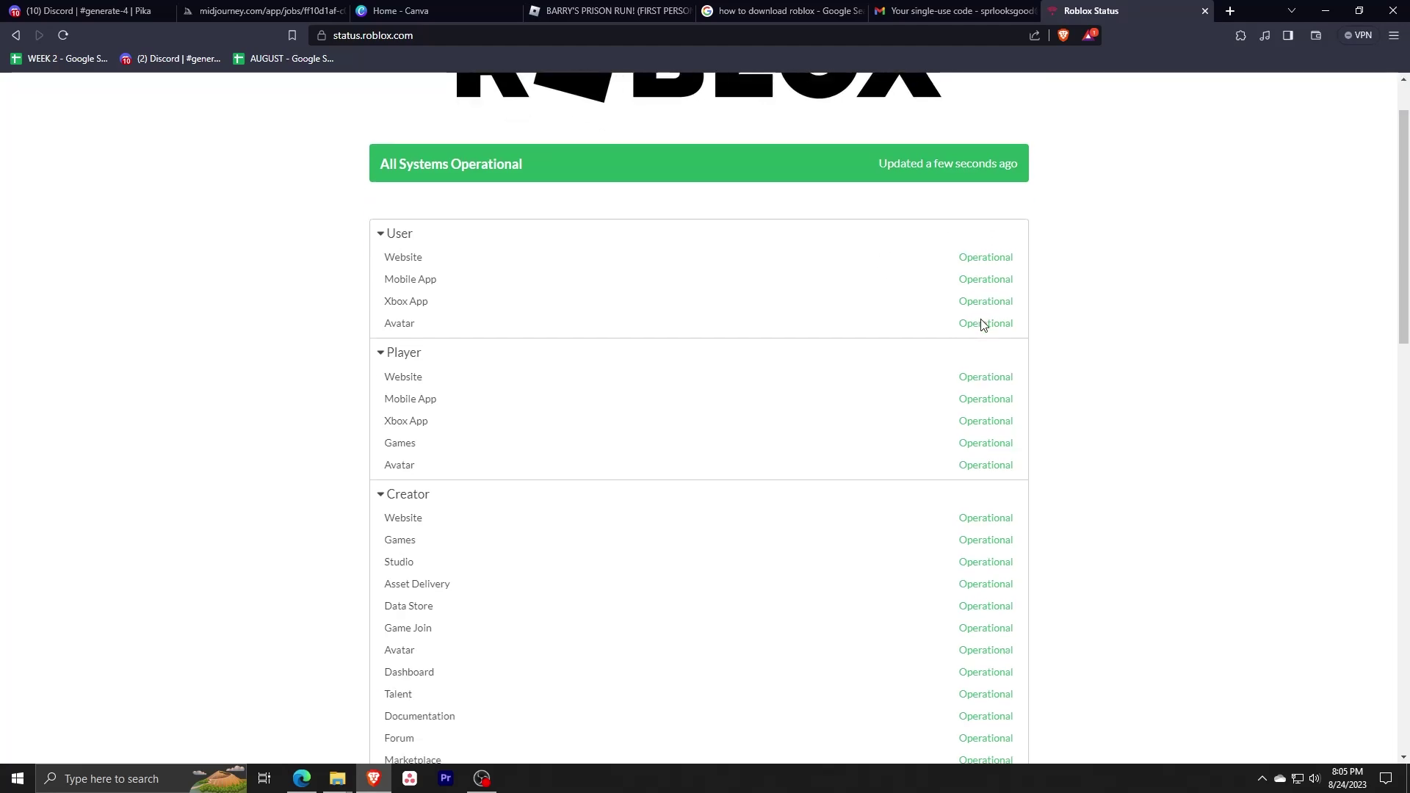
{"action": "scroll", "coordinate": [958, 319], "scroll_direction": "down", "scroll_amount": 9}
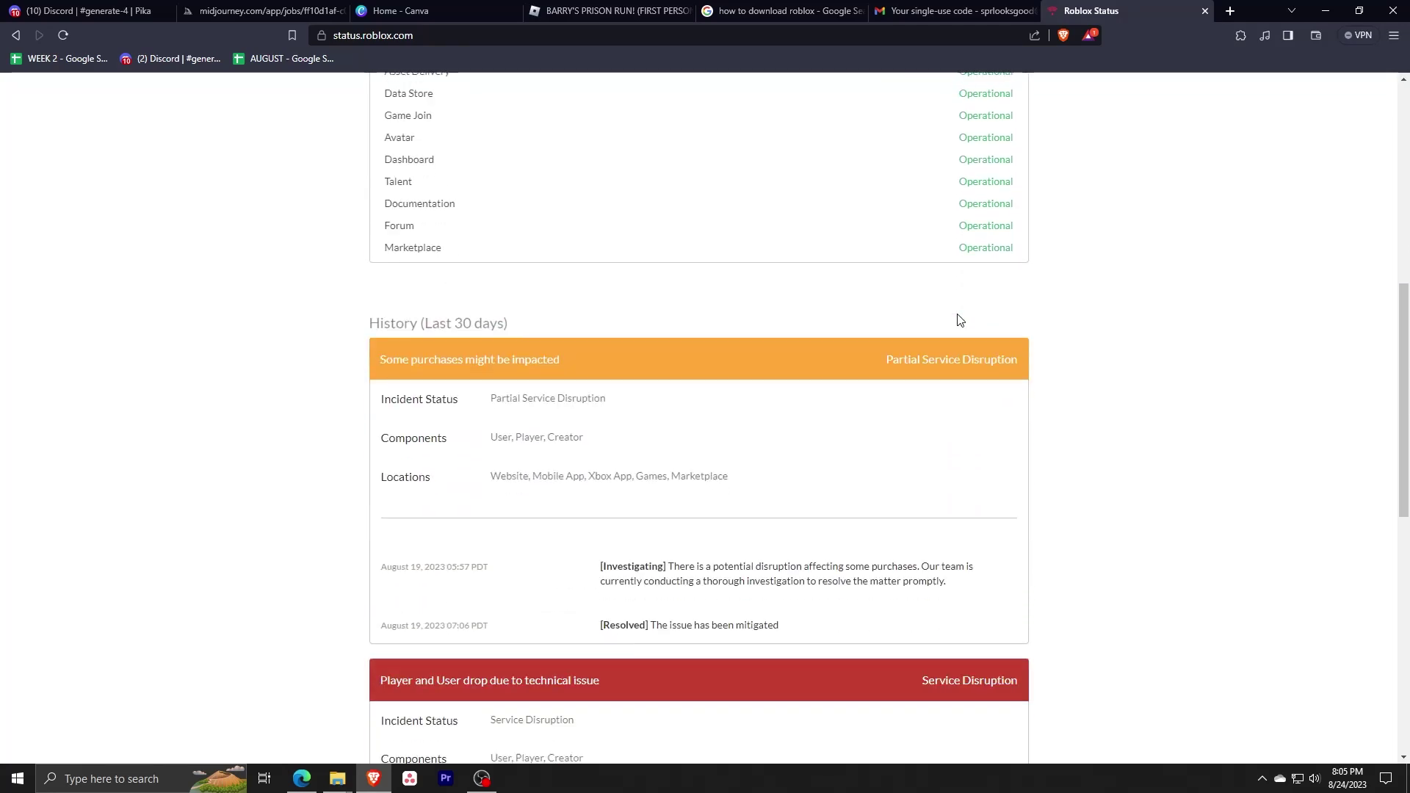
{"action": "scroll", "coordinate": [888, 402], "scroll_direction": "down", "scroll_amount": 5}
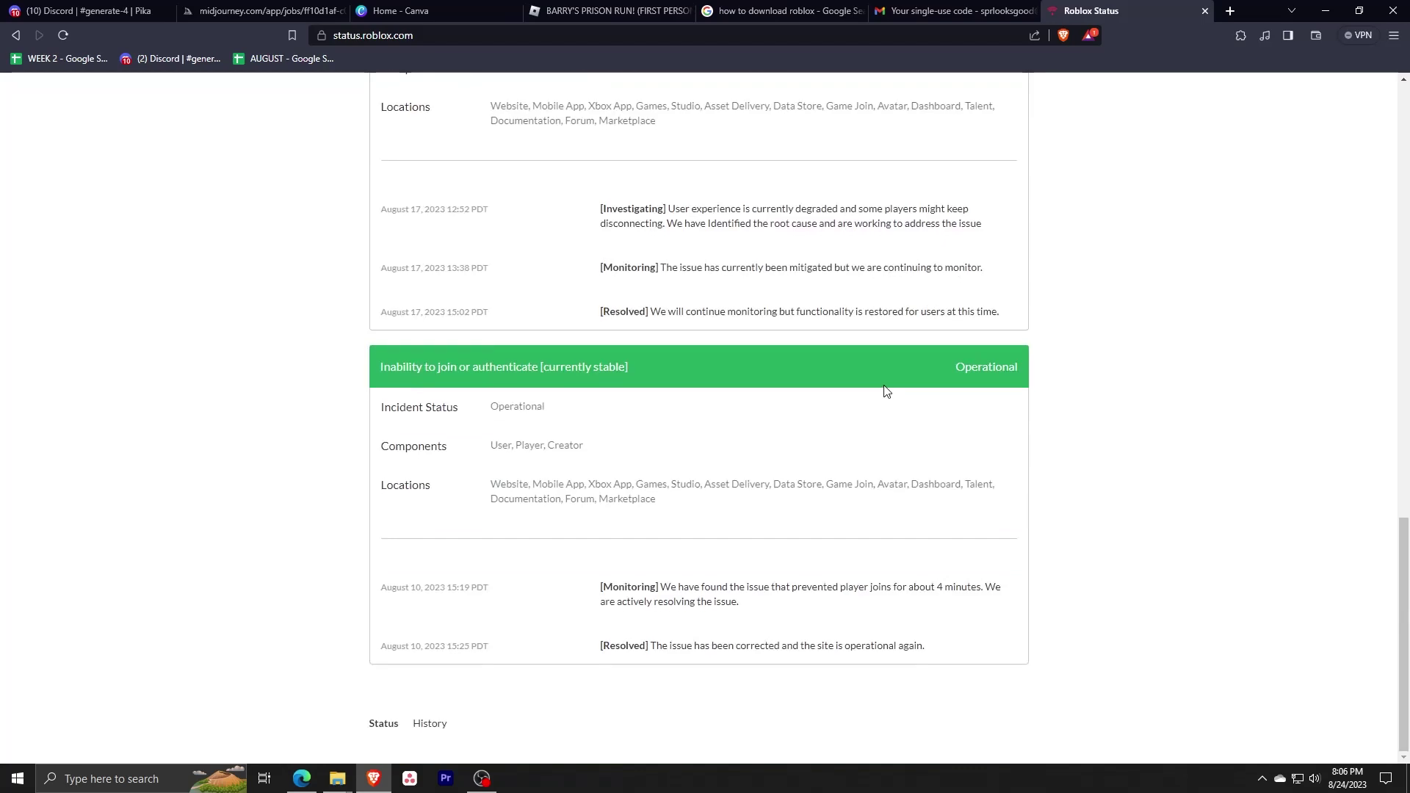
{"action": "scroll", "coordinate": [884, 393], "scroll_direction": "up", "scroll_amount": 17}
{"action": "scroll", "coordinate": [877, 378], "scroll_direction": "down", "scroll_amount": 2}
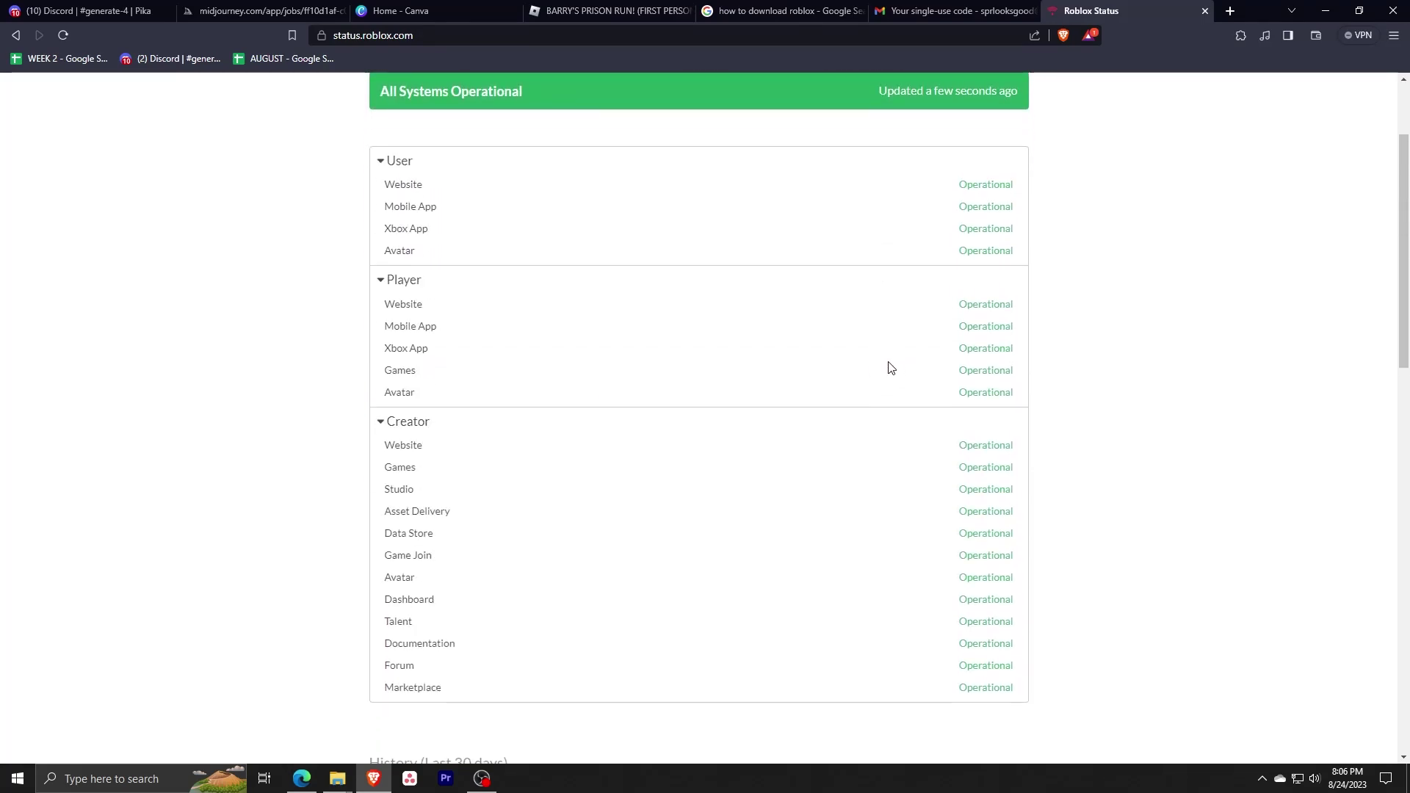